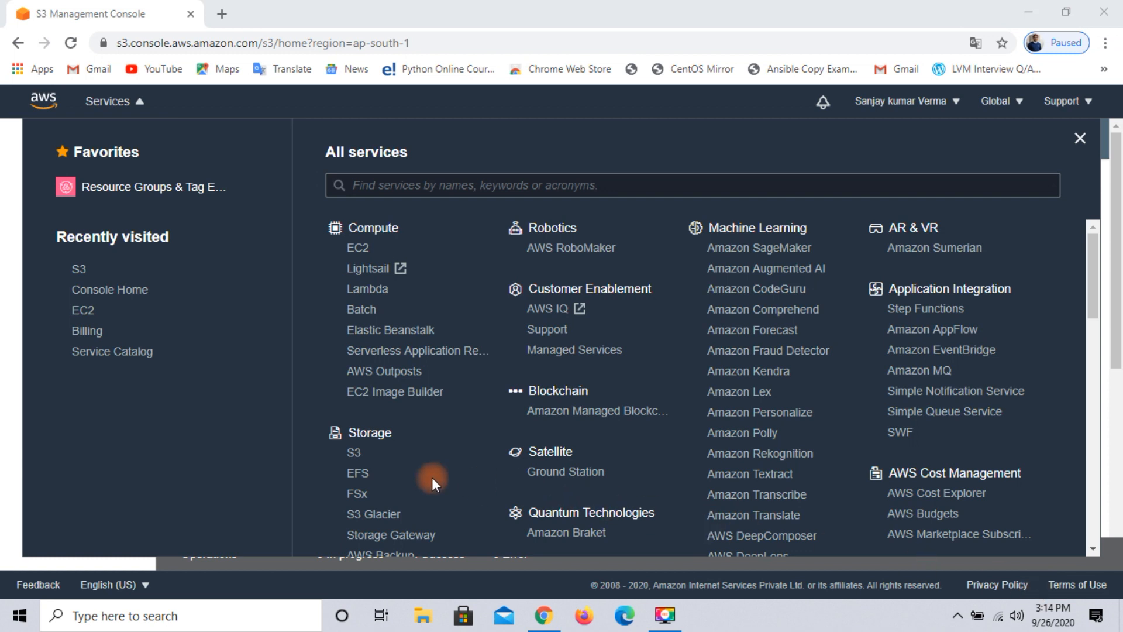
Start a new S3 bucket named cloudarenaindia and enable versioning to keep all versions of an object.
click(355, 454)
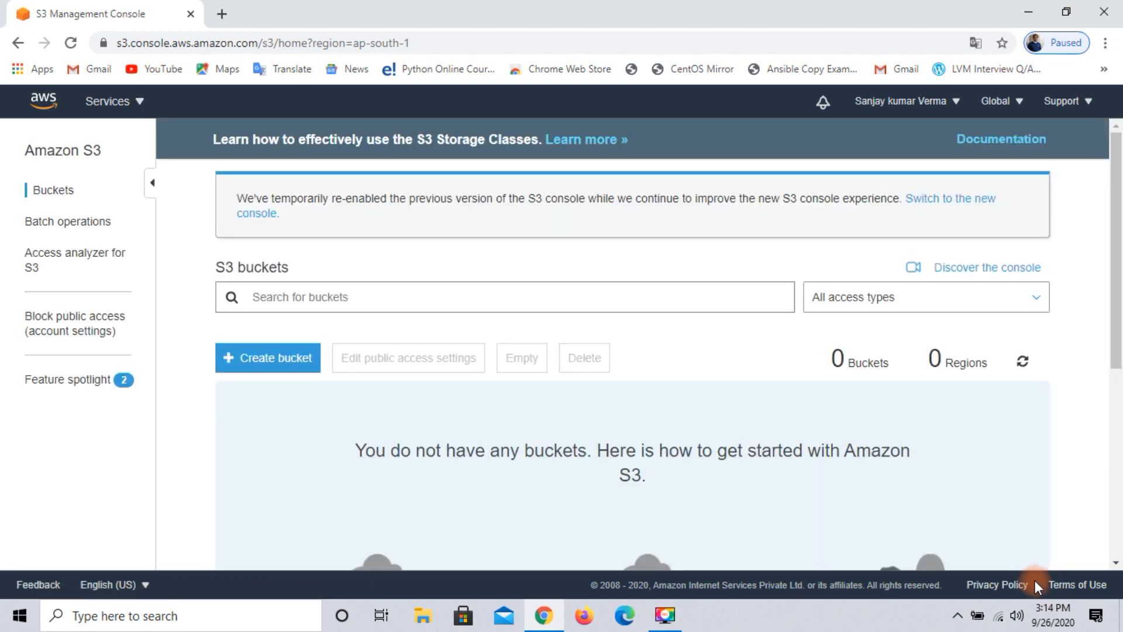
click(293, 358)
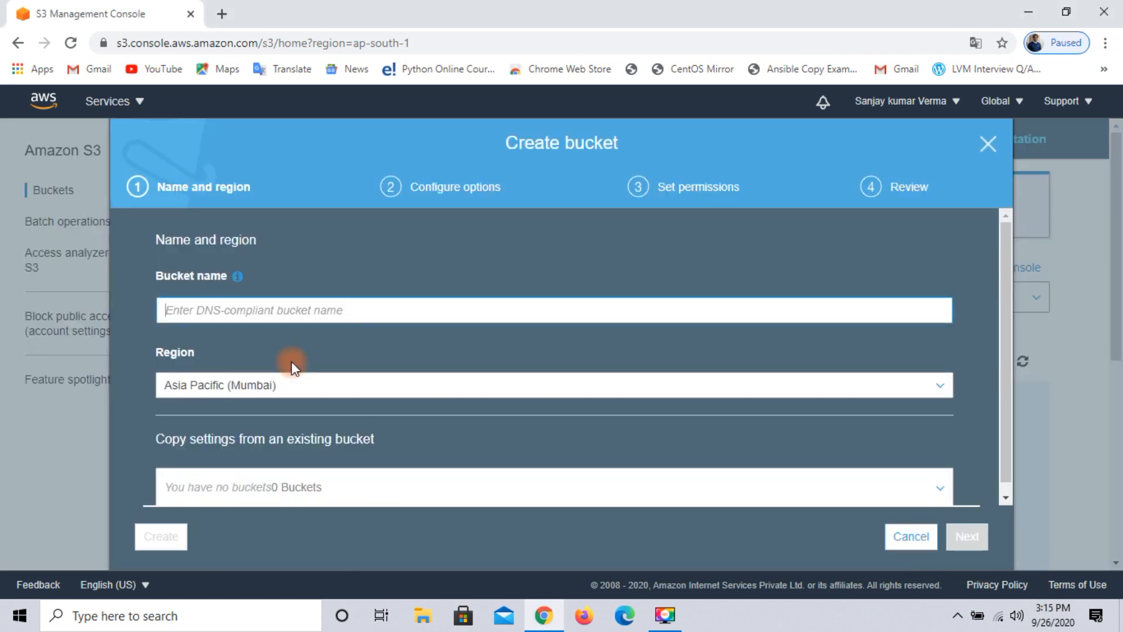
click(306, 308)
text(cloua)
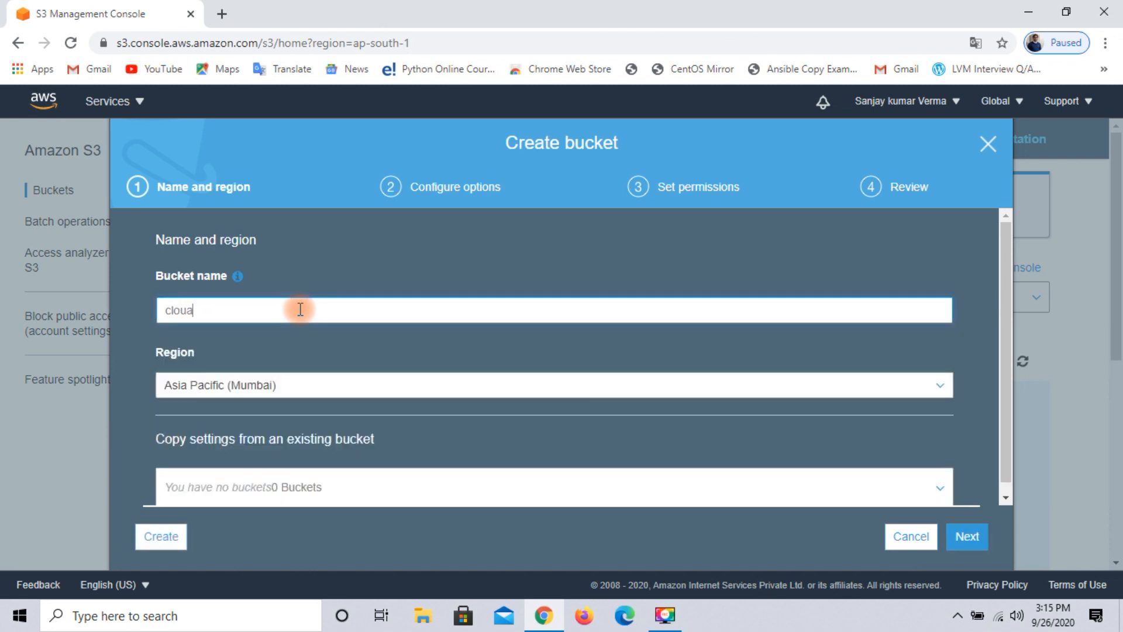
key(BackSpace)
text(darenaindia)
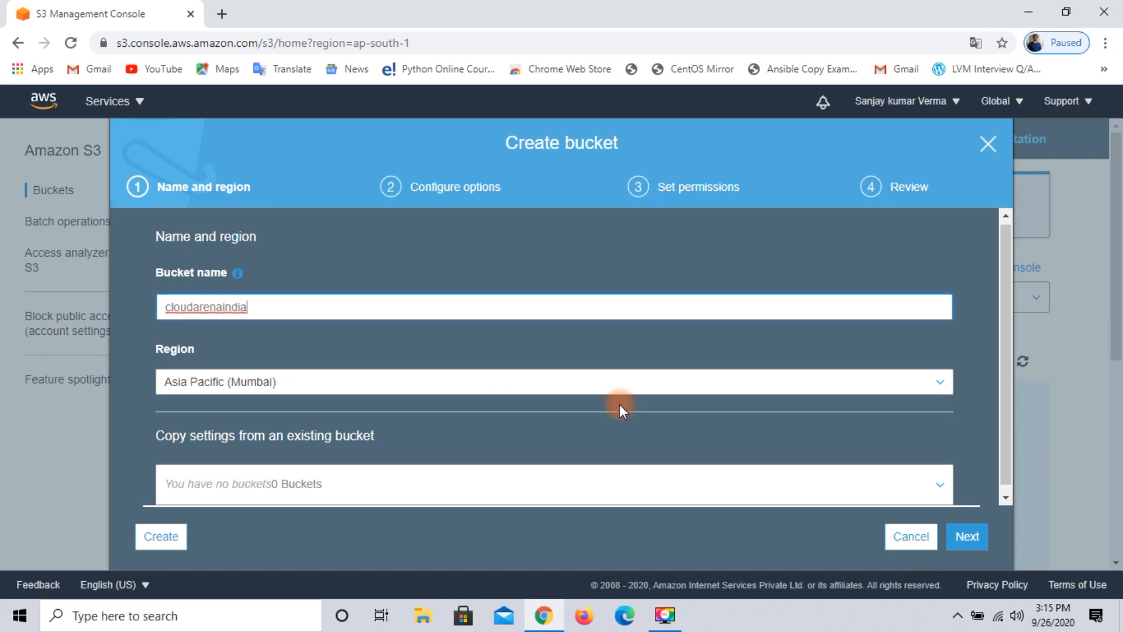
scroll(617, 389, down, 1)
click(966, 537)
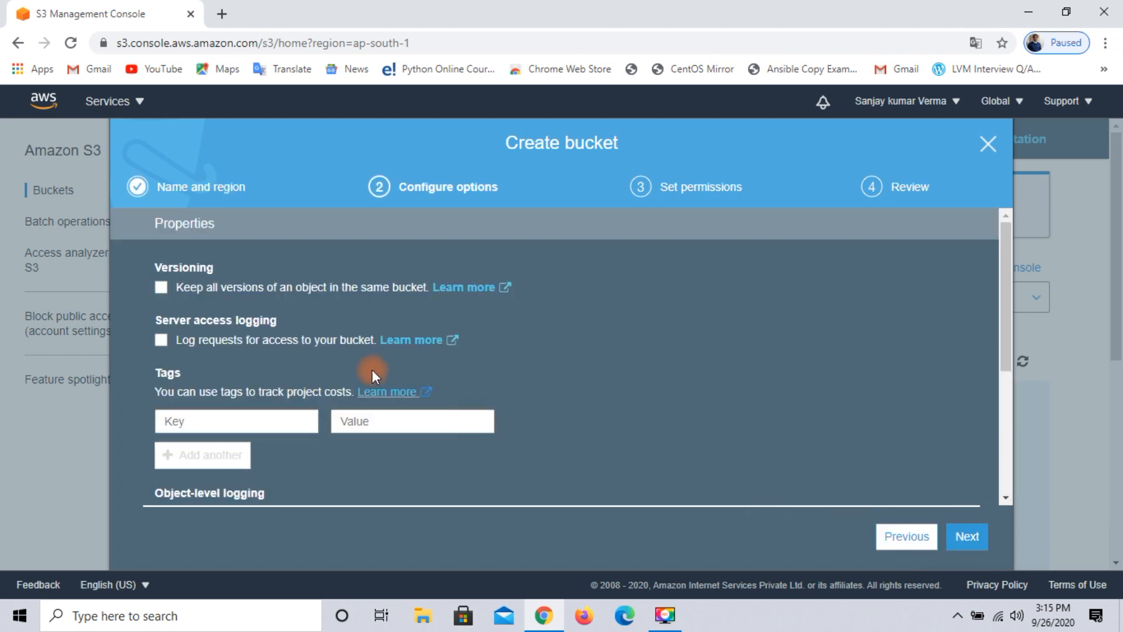
click(160, 287)
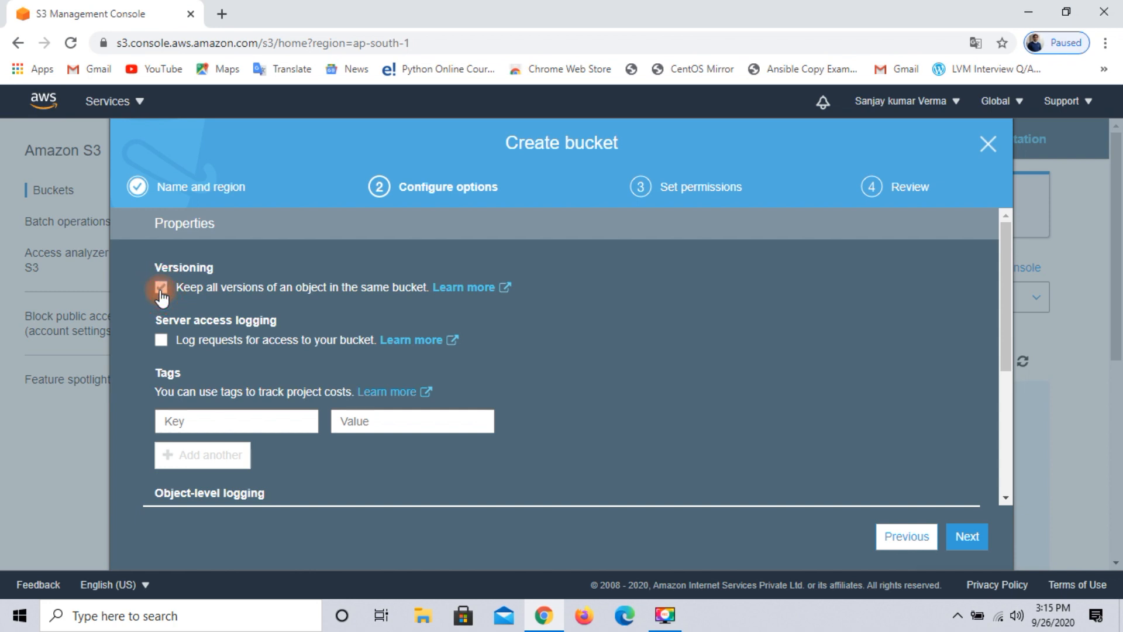
click(968, 545)
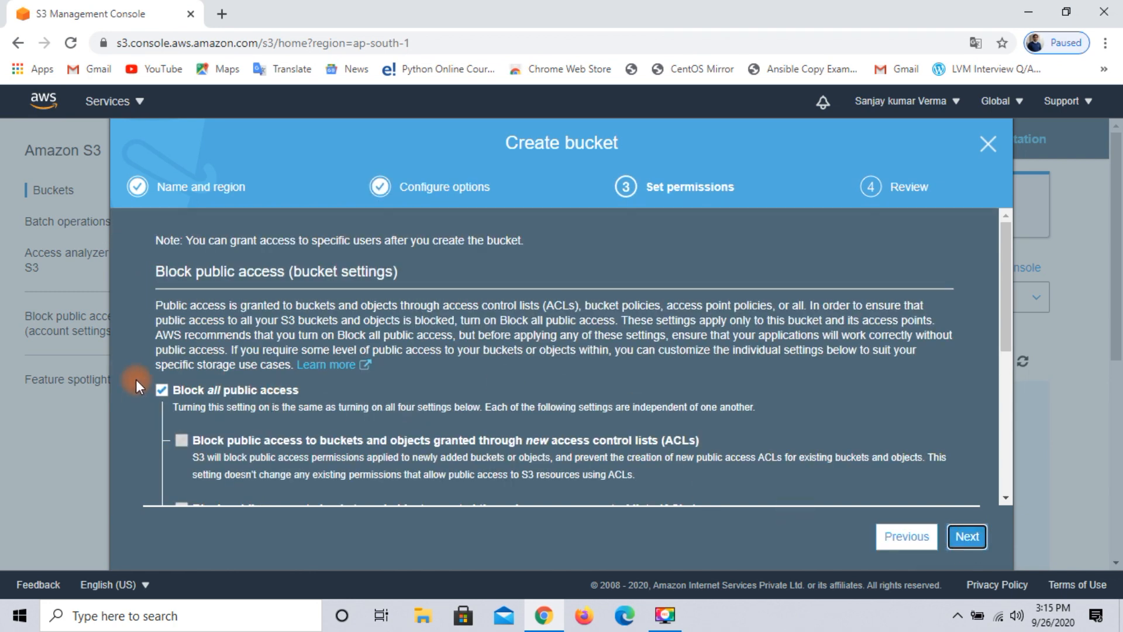
Turn off Block all public access, acknowledge that the bucket's objects may become public, and create the bucket.
click(161, 390)
scroll(160, 398, down, 3)
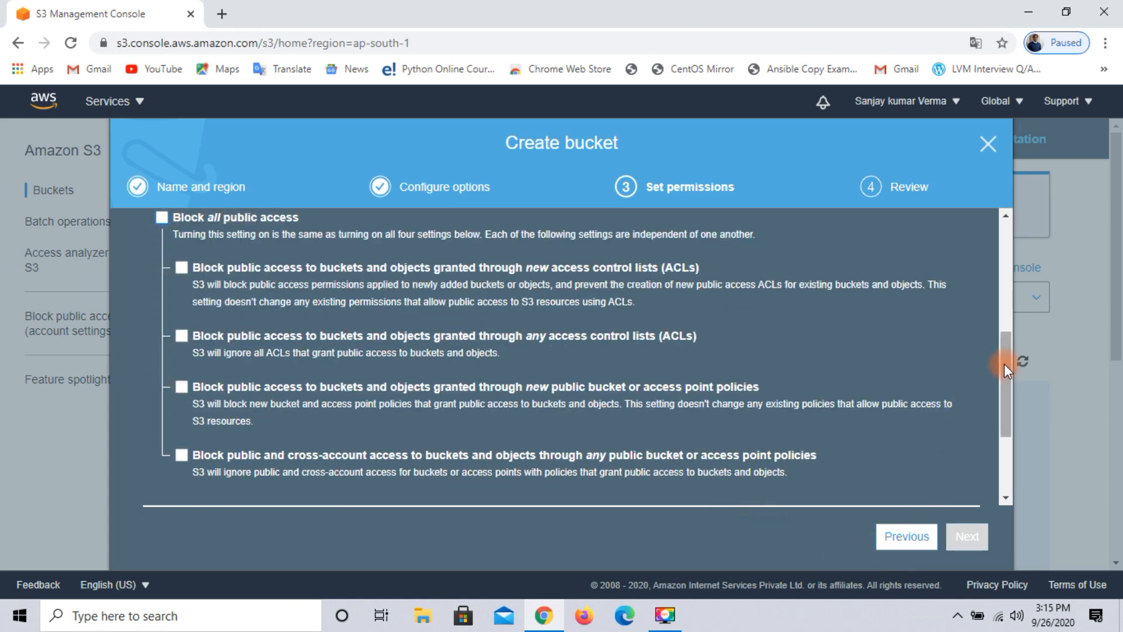
drag(1005, 358, 995, 311)
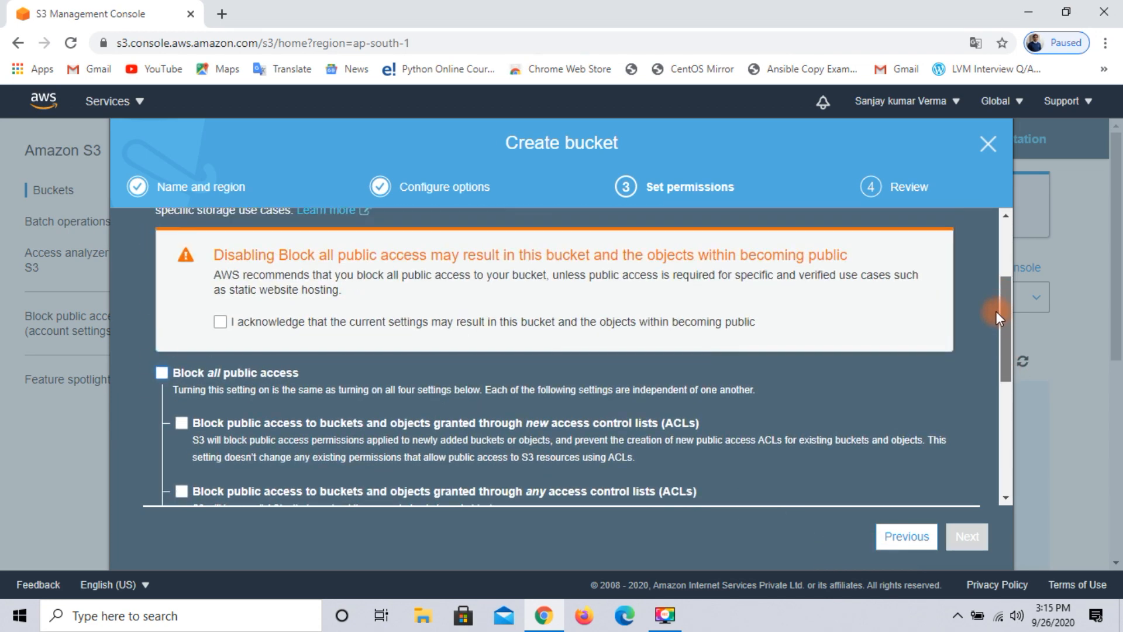
click(220, 321)
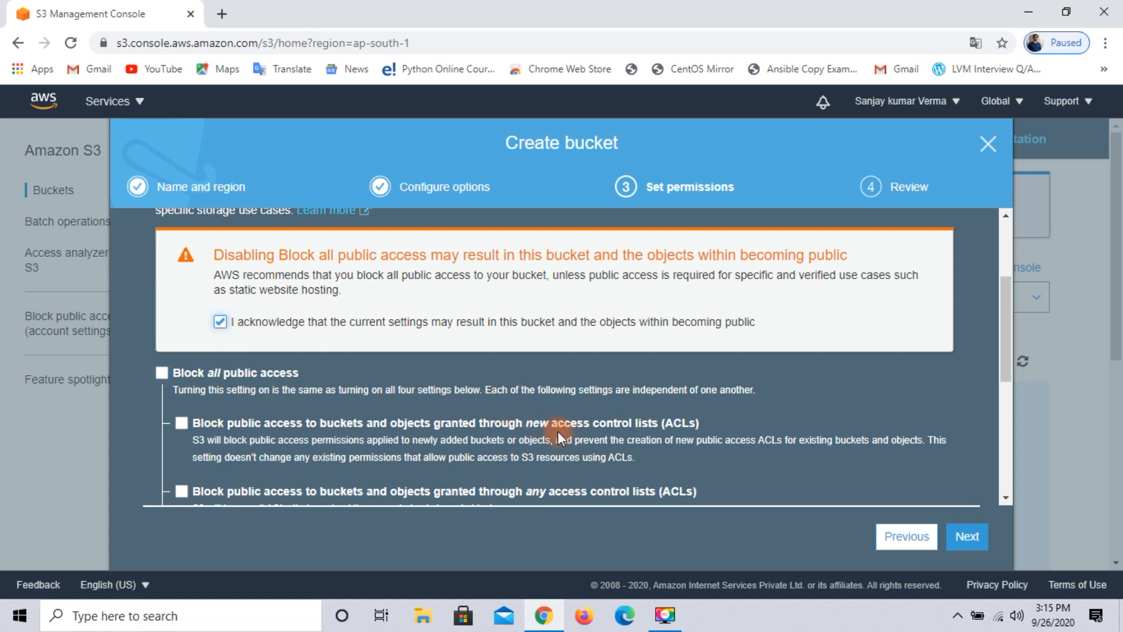
click(967, 536)
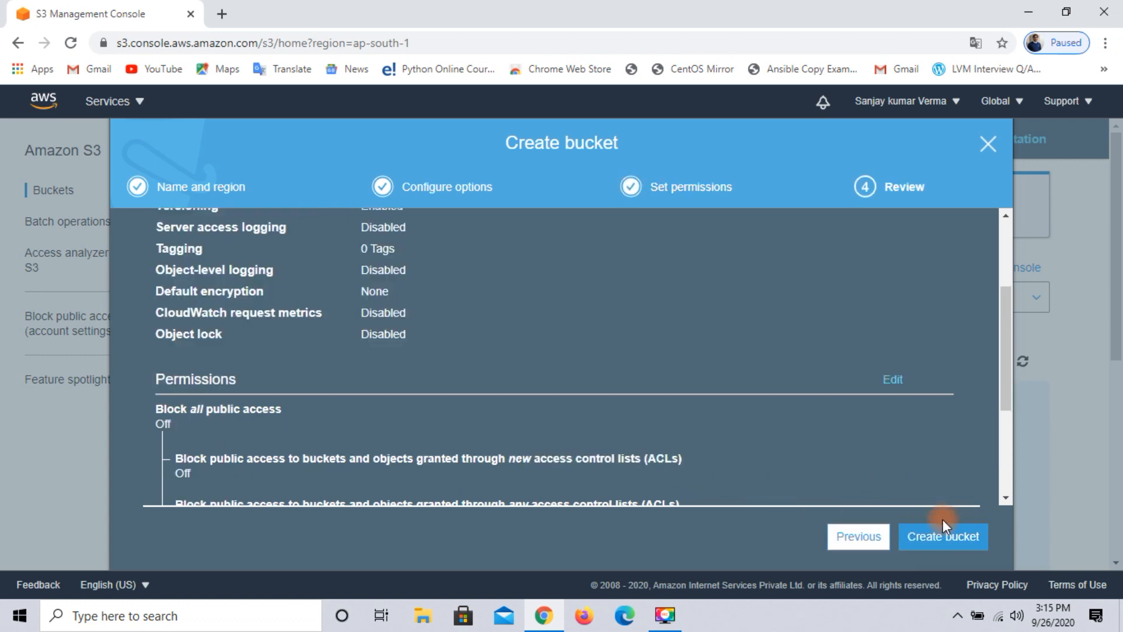
click(936, 540)
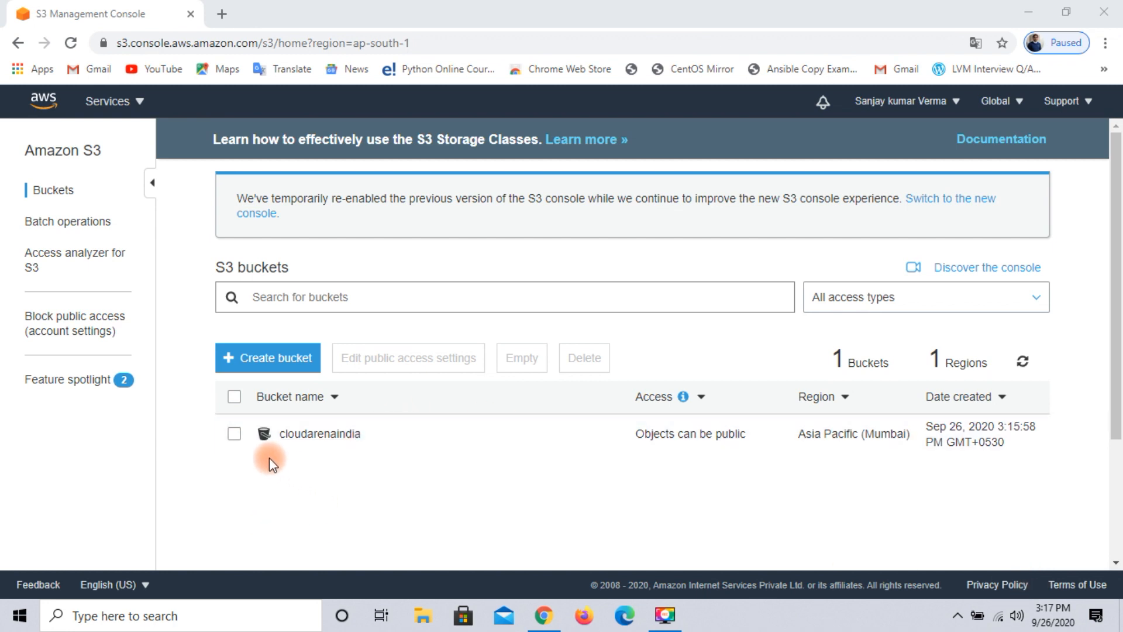
Open the cloudarenaindia bucket and add the text file numbered 1 from the Desktop folder to a new upload.
click(311, 436)
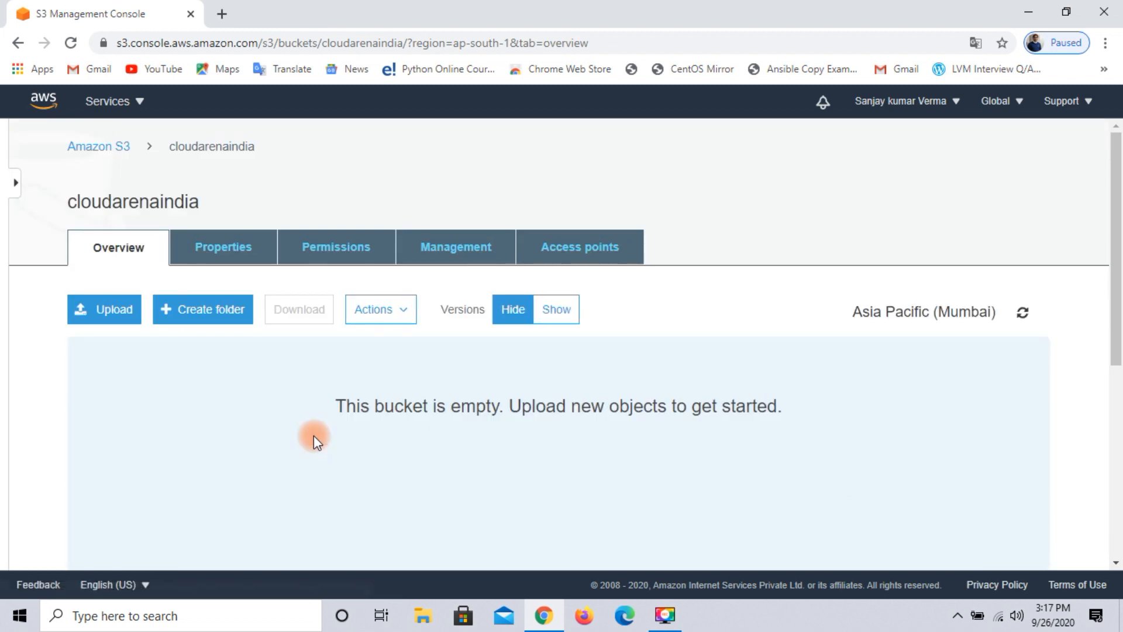
click(111, 312)
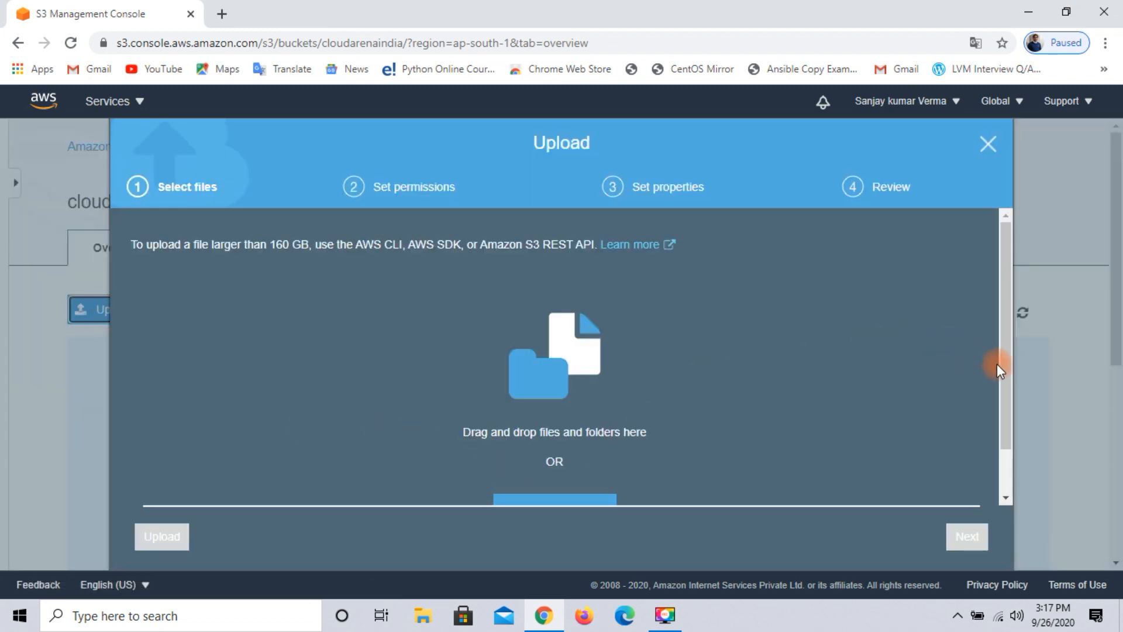
scroll(1002, 372, down, 1)
click(603, 455)
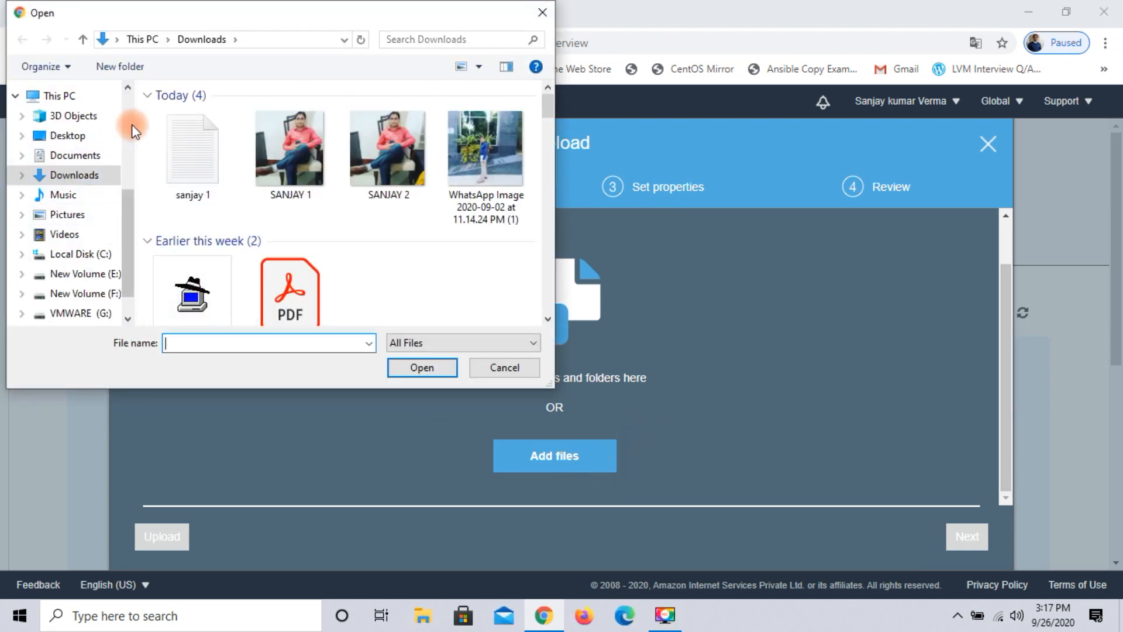
scroll(131, 124, up, 4)
click(87, 125)
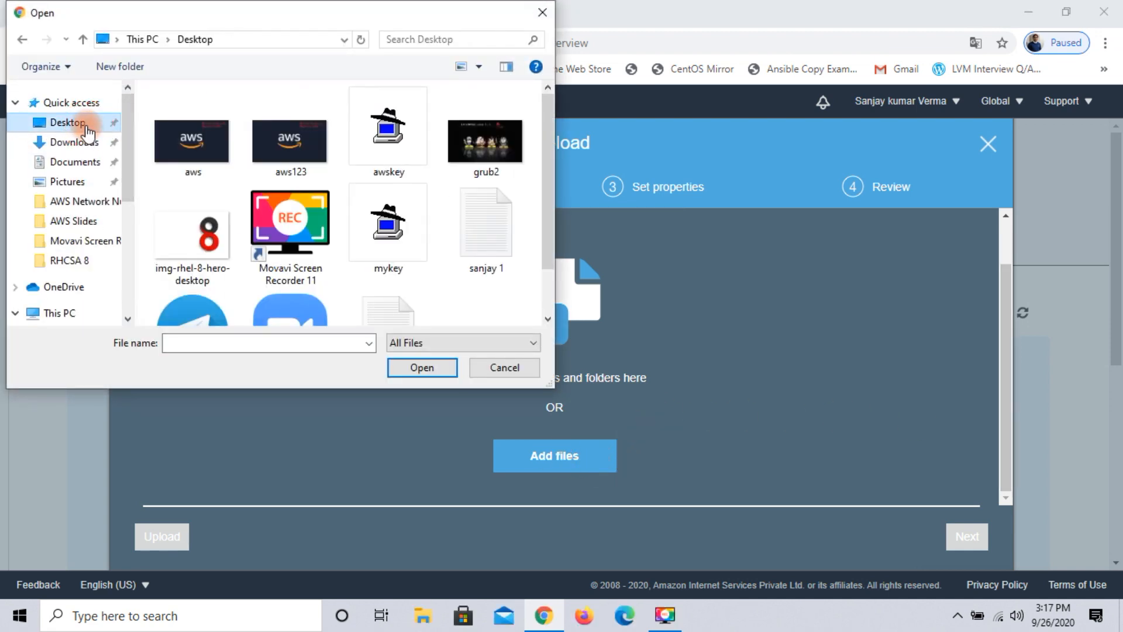
click(496, 241)
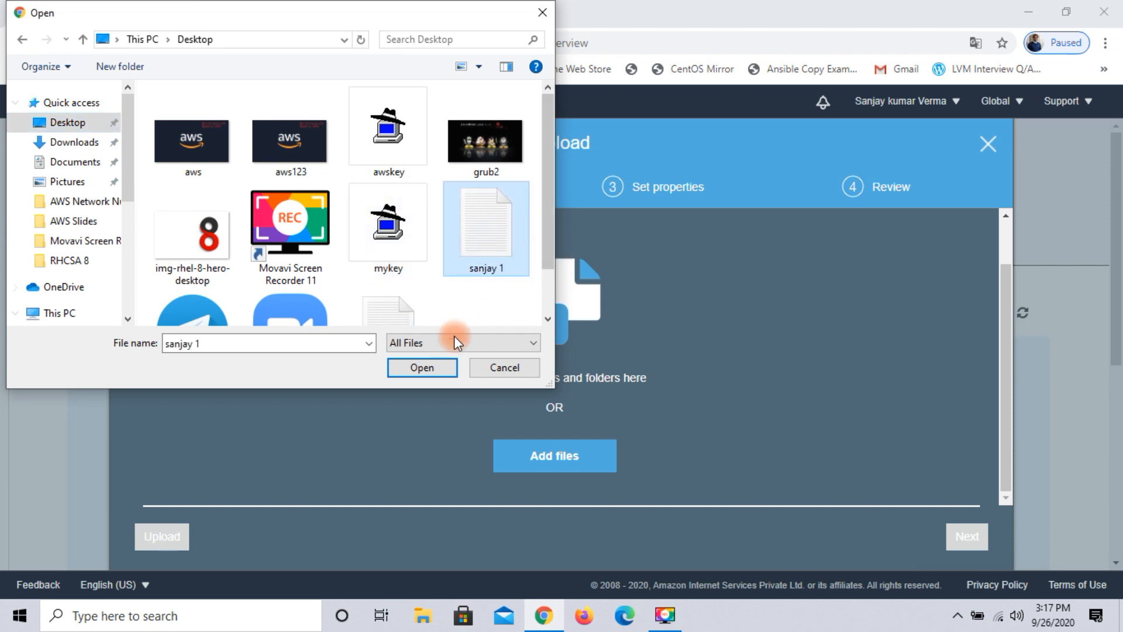
click(427, 367)
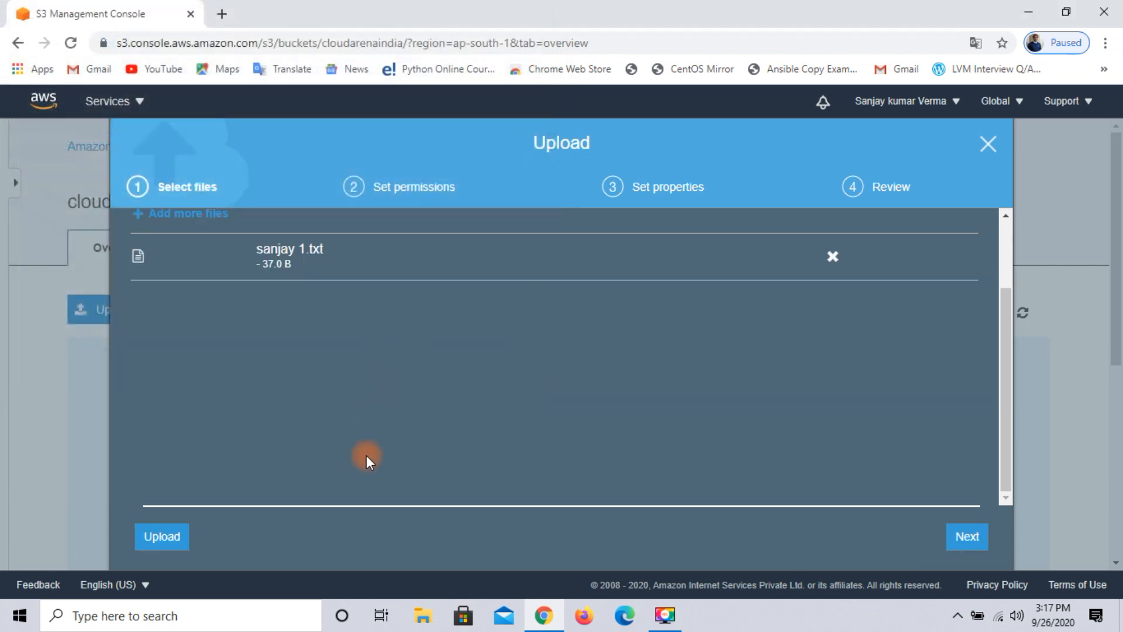
Grant public read access to the selected file and upload it with the Standard storage class.
click(965, 540)
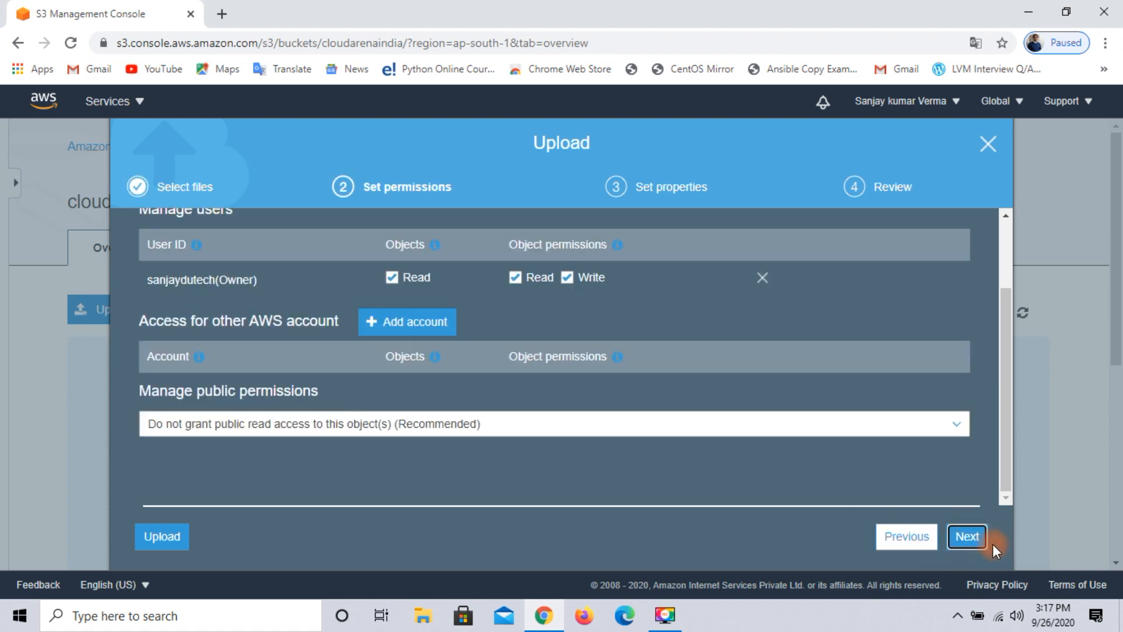
click(953, 427)
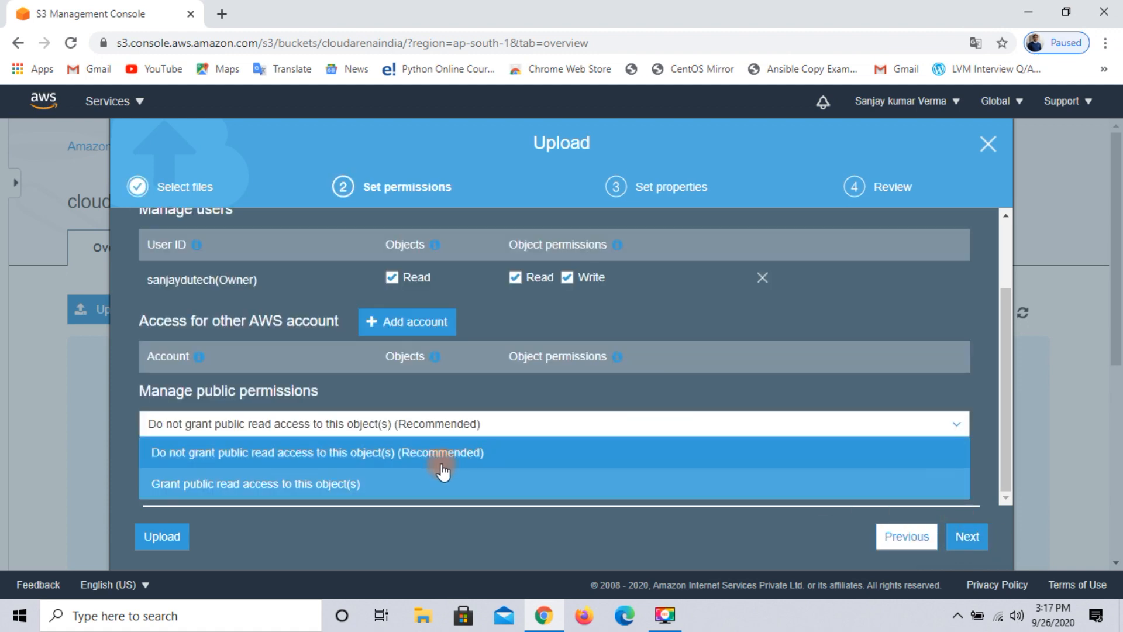
click(327, 479)
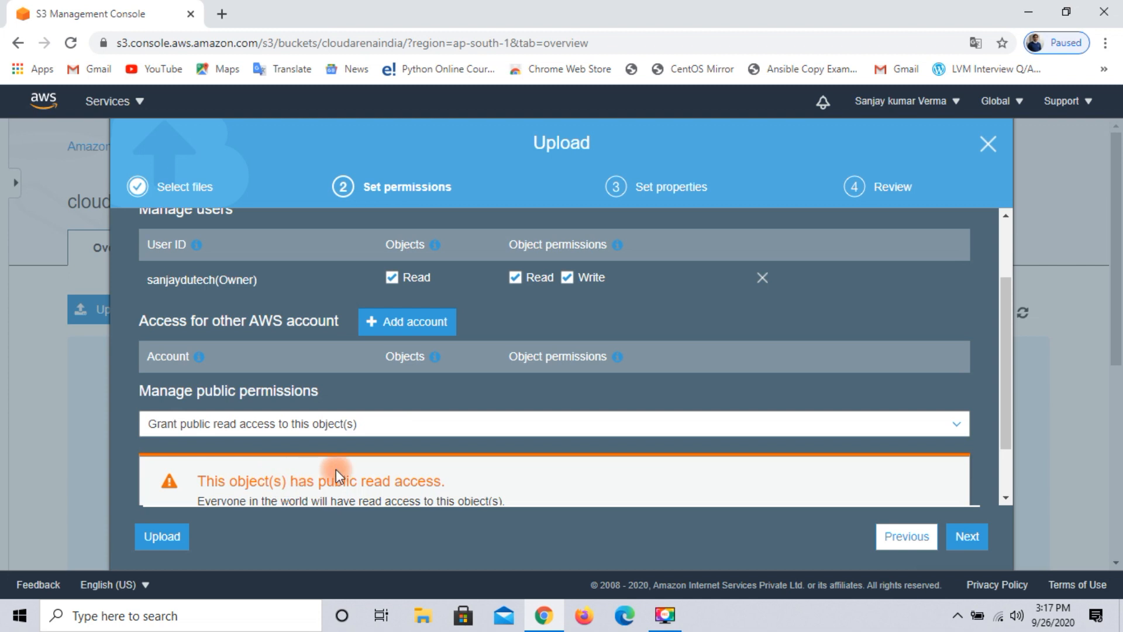
click(966, 537)
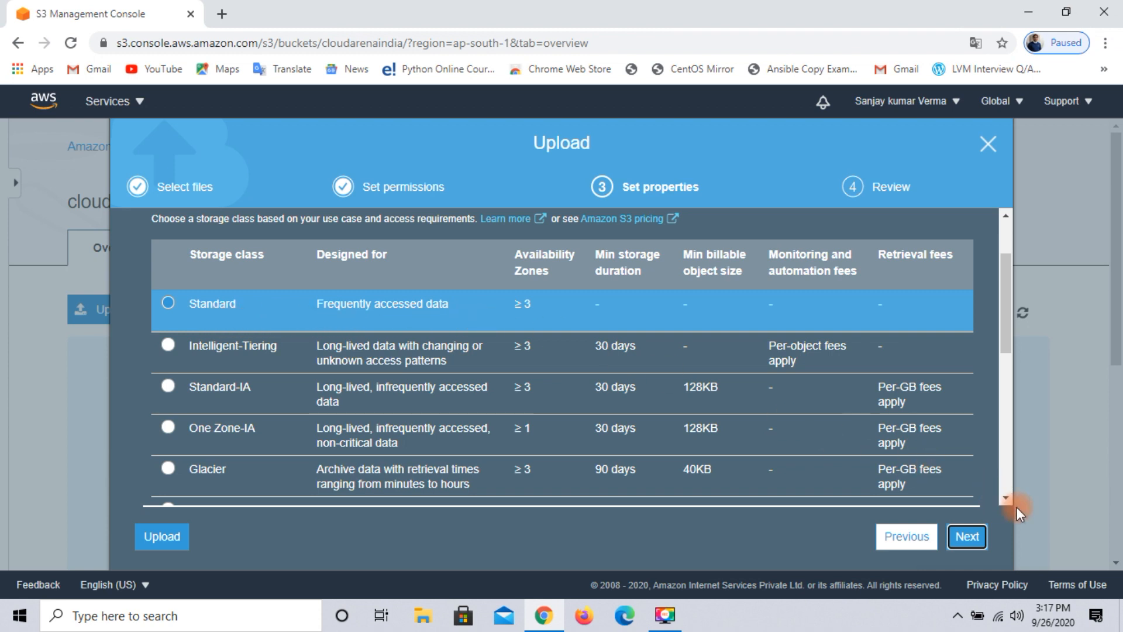
click(967, 538)
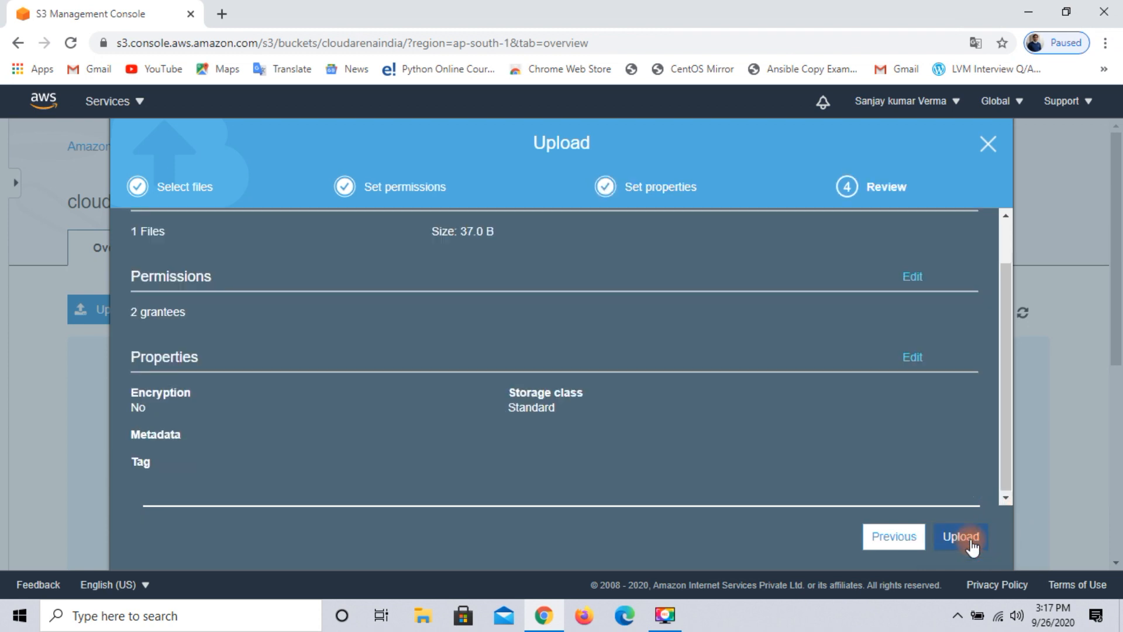
click(971, 539)
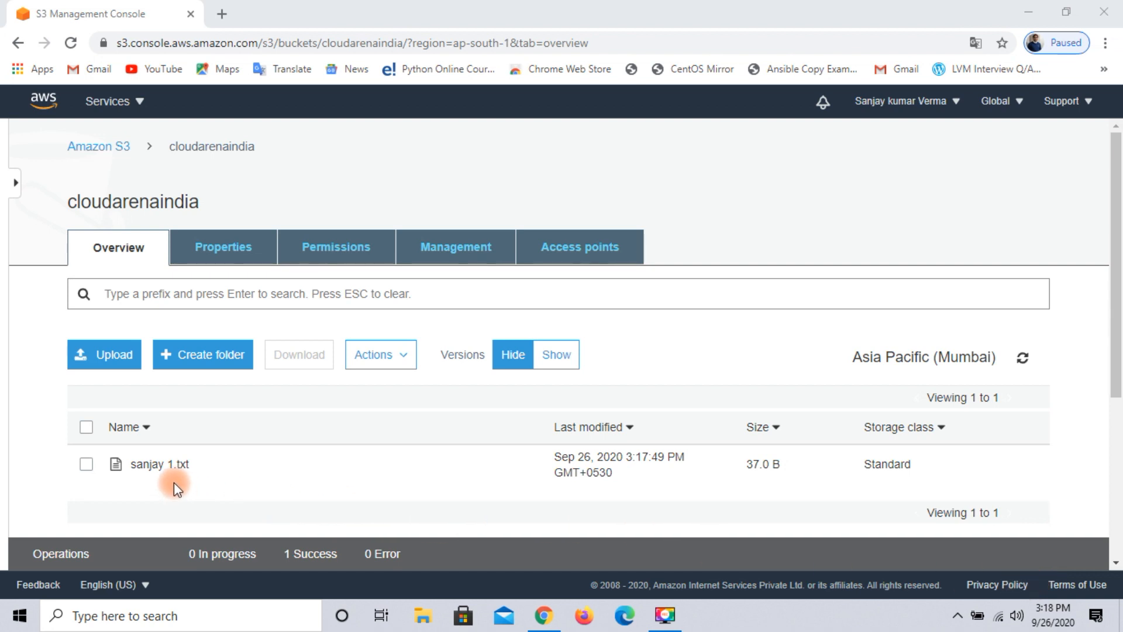
Upload the same-named text file from the Downloads folder to the bucket, keeping the default permissions and Standard storage class.
click(117, 356)
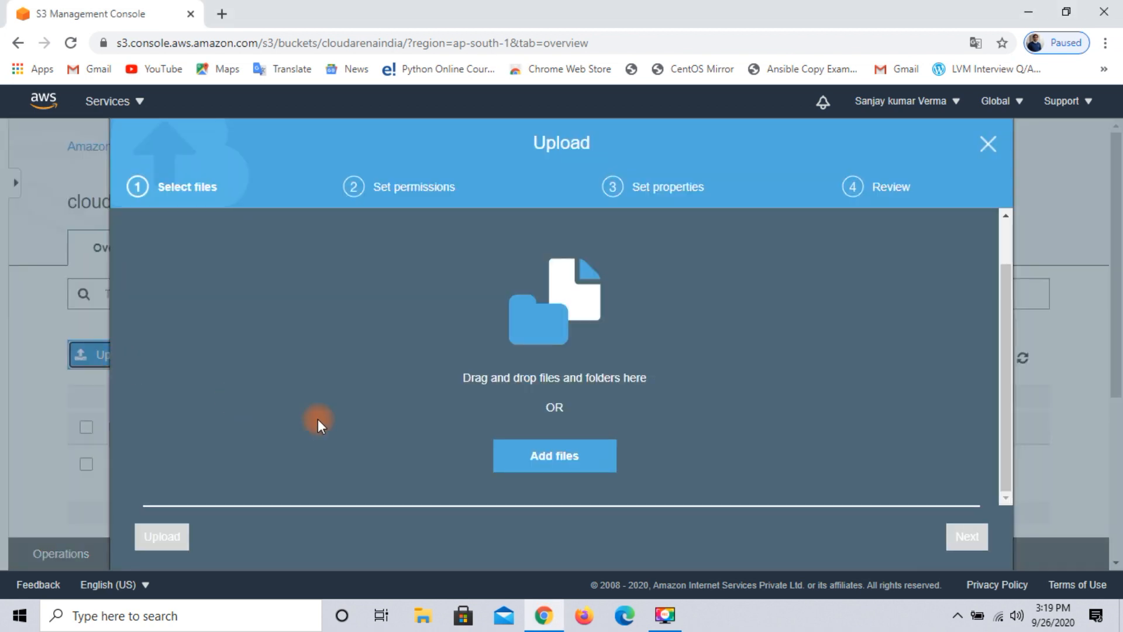
click(521, 466)
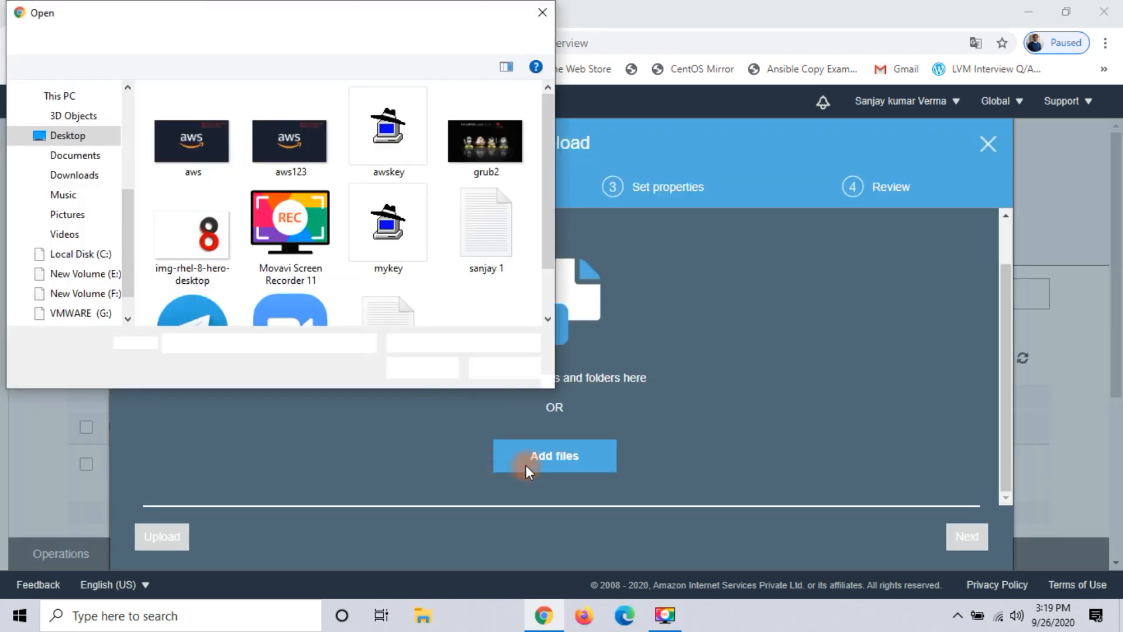
click(95, 176)
click(180, 156)
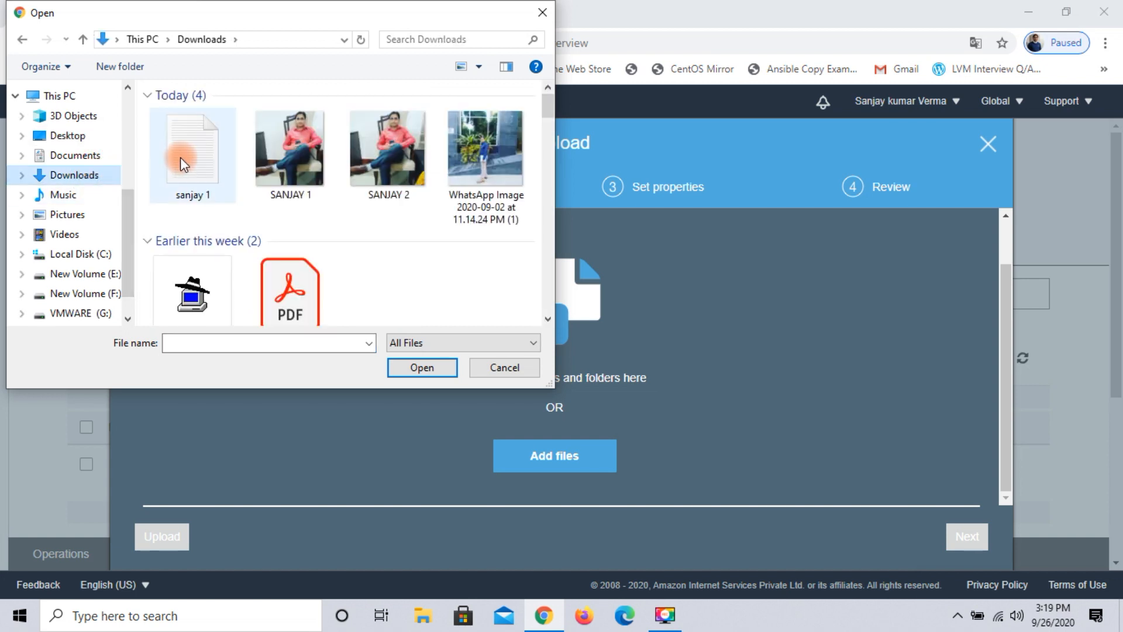
click(422, 368)
click(963, 538)
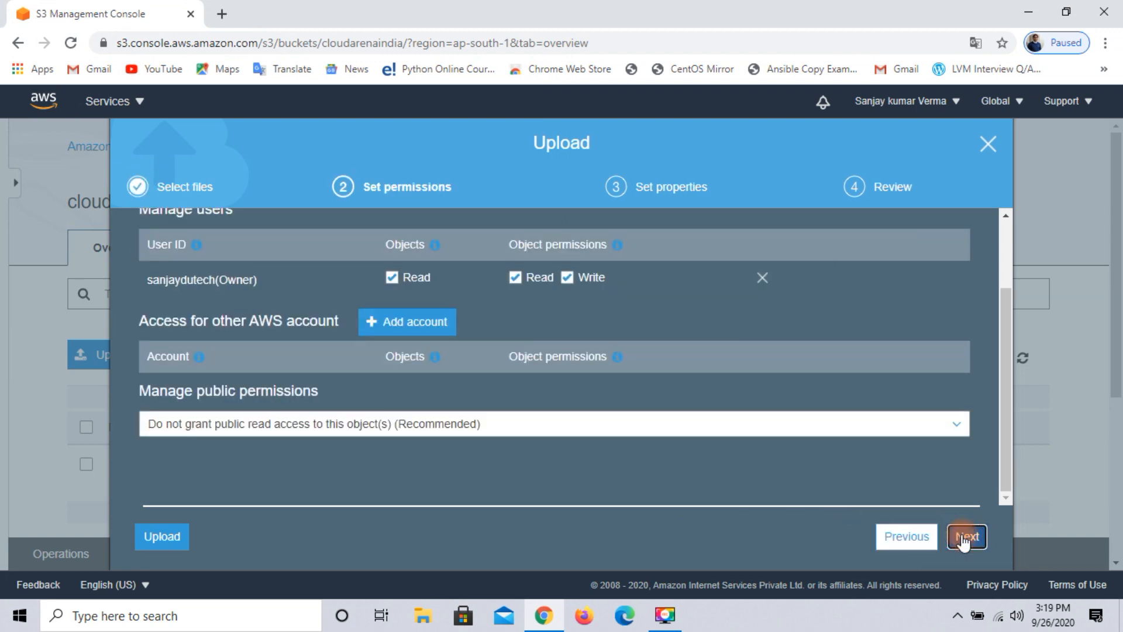
click(964, 539)
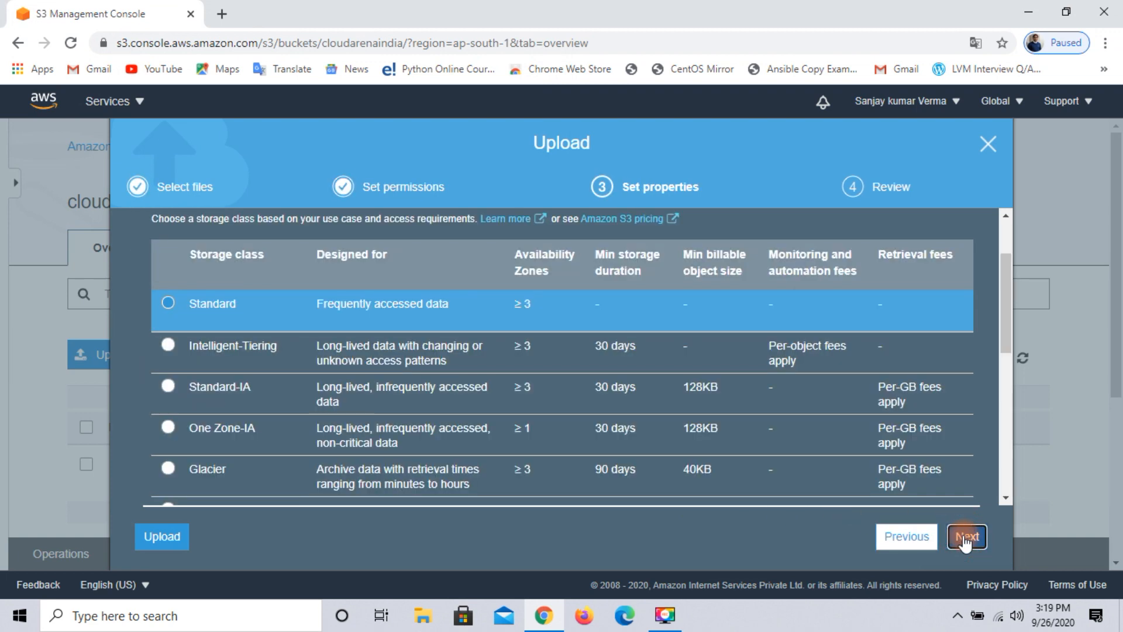
click(966, 538)
click(964, 536)
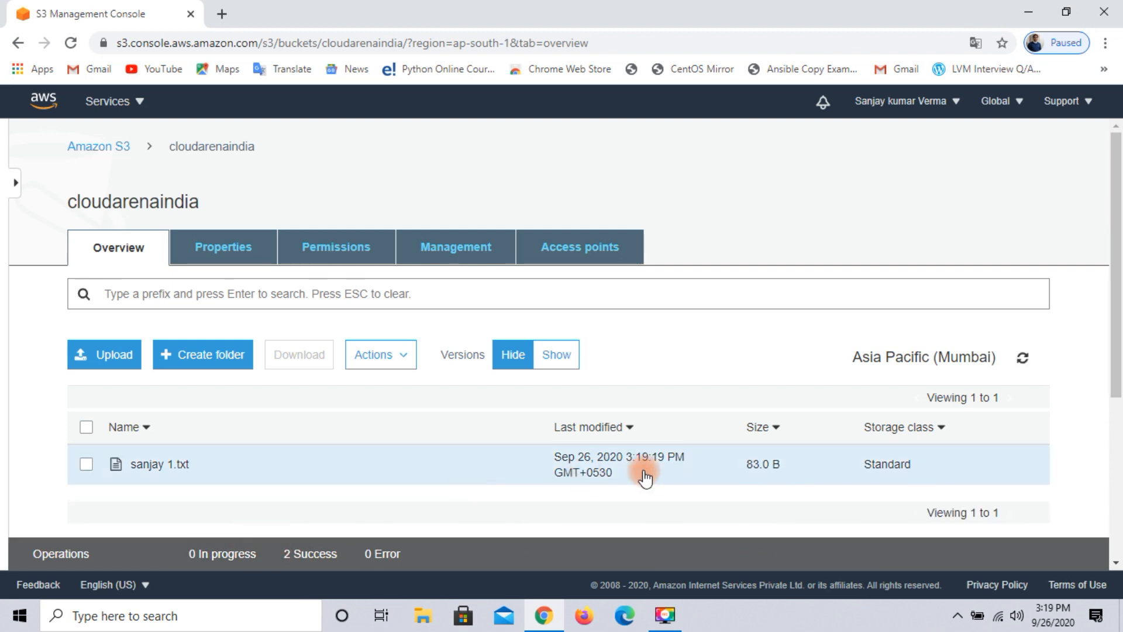
Show all object versions in the bucket's file listing.
drag(1110, 381, 1114, 438)
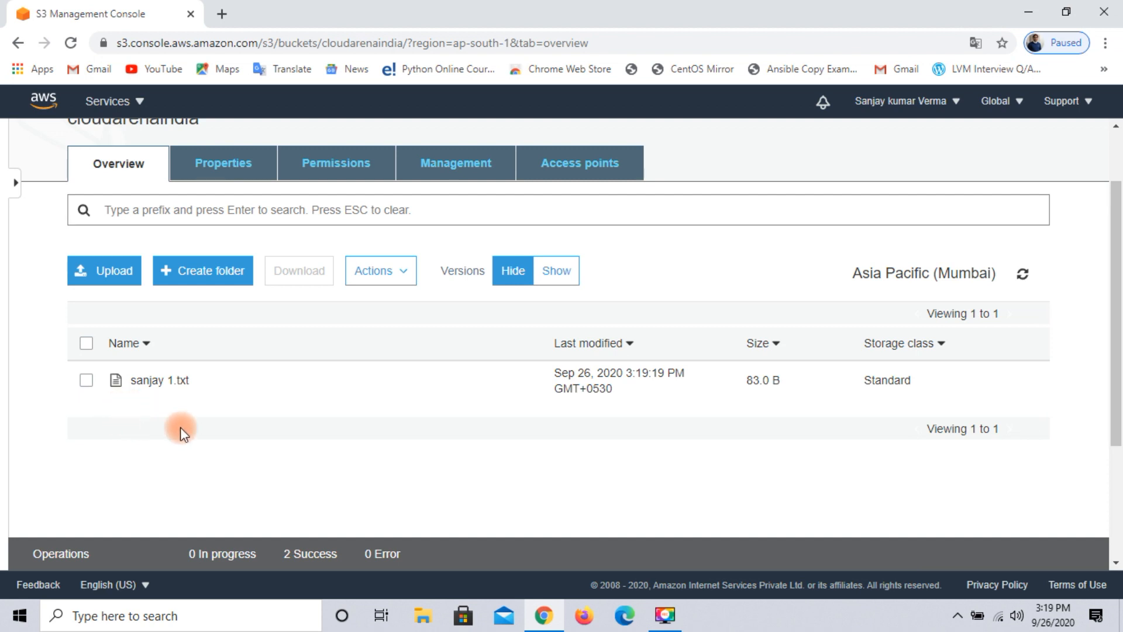
click(557, 274)
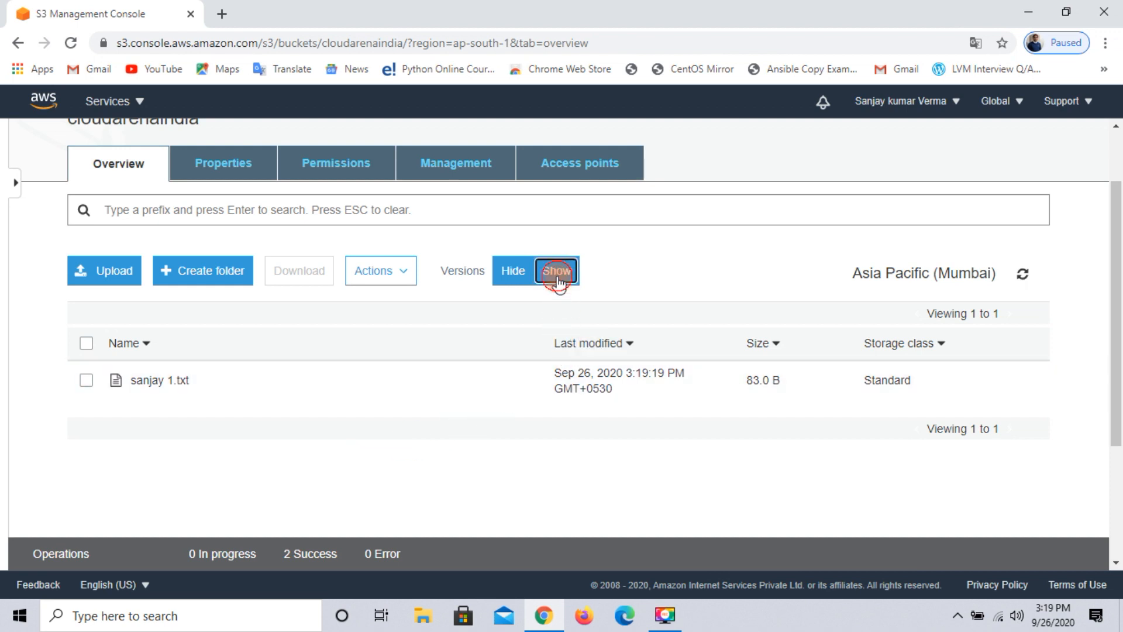
scroll(679, 332, down, 2)
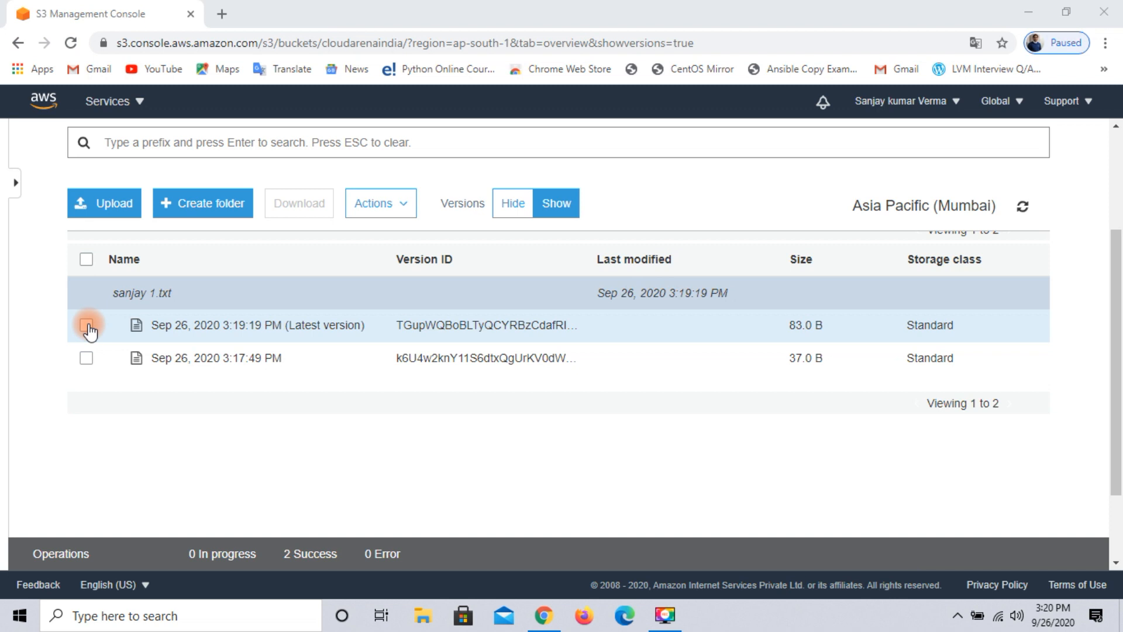
Delete the latest version of the text file, the 83.0 B one from 3:19:19 PM.
click(86, 325)
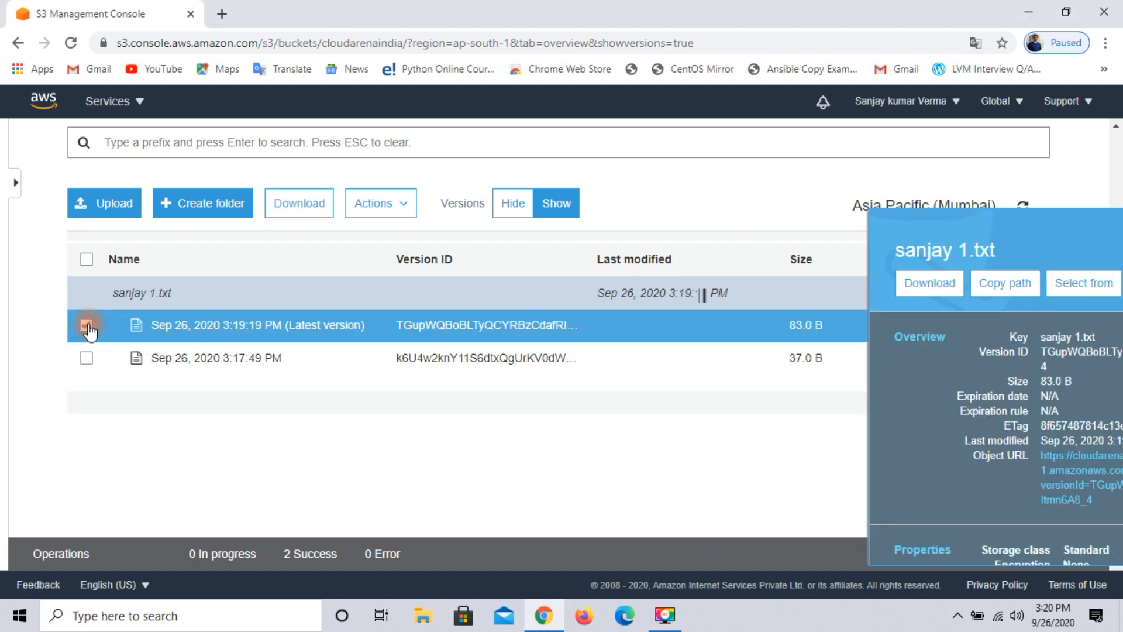
click(379, 218)
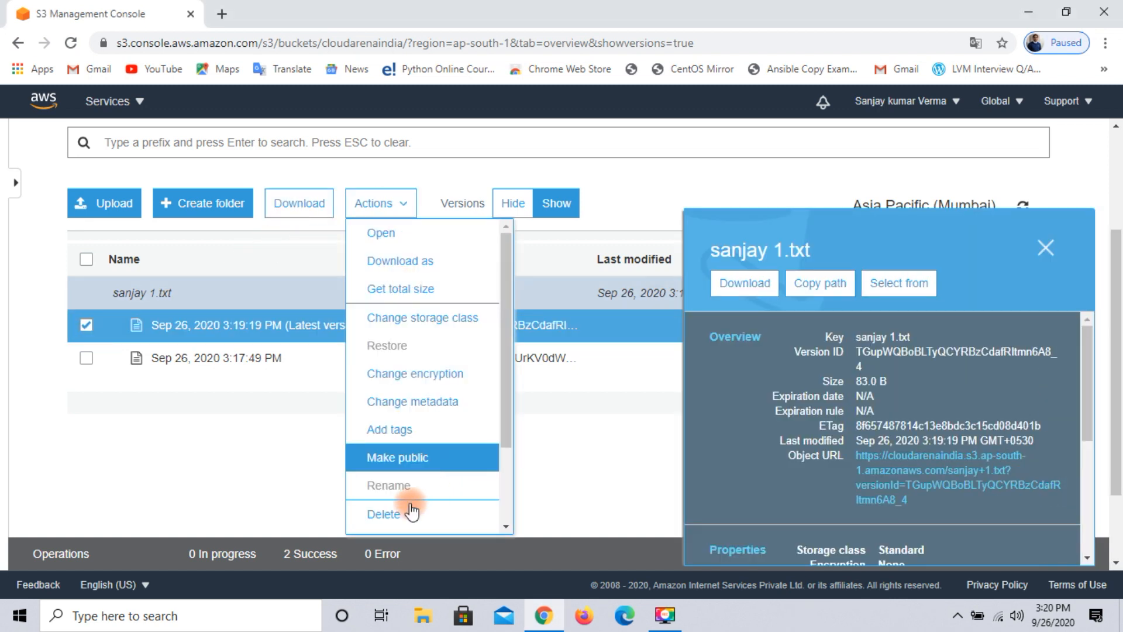
click(396, 516)
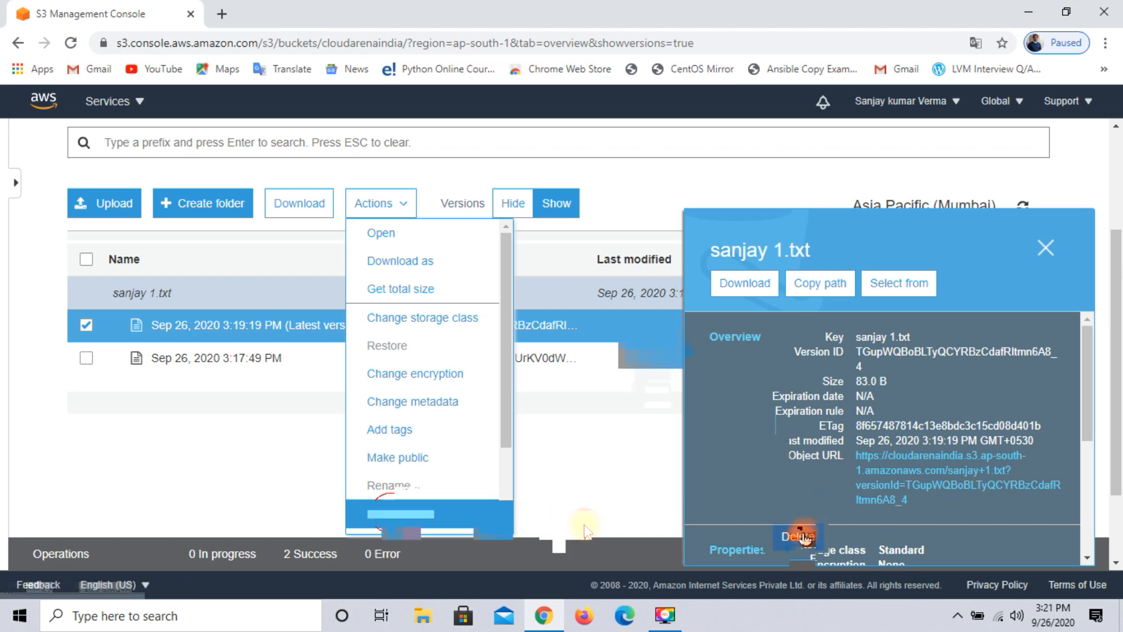
click(799, 535)
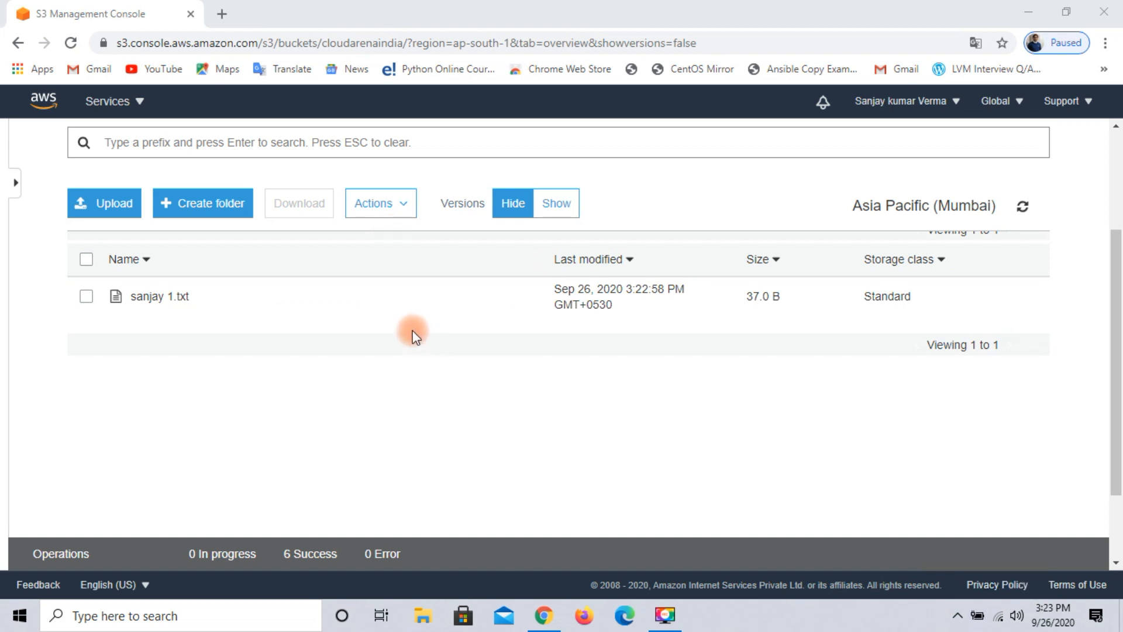
Turn the version display back on and review the text file's stored versions and delete marker.
click(554, 203)
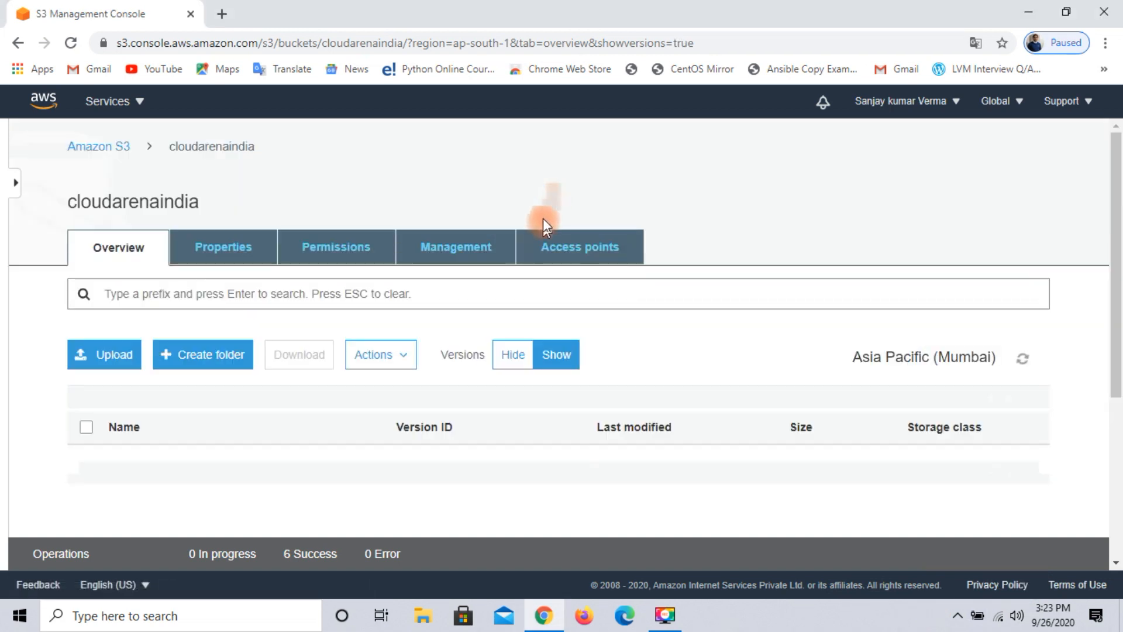
scroll(377, 428, down, 1)
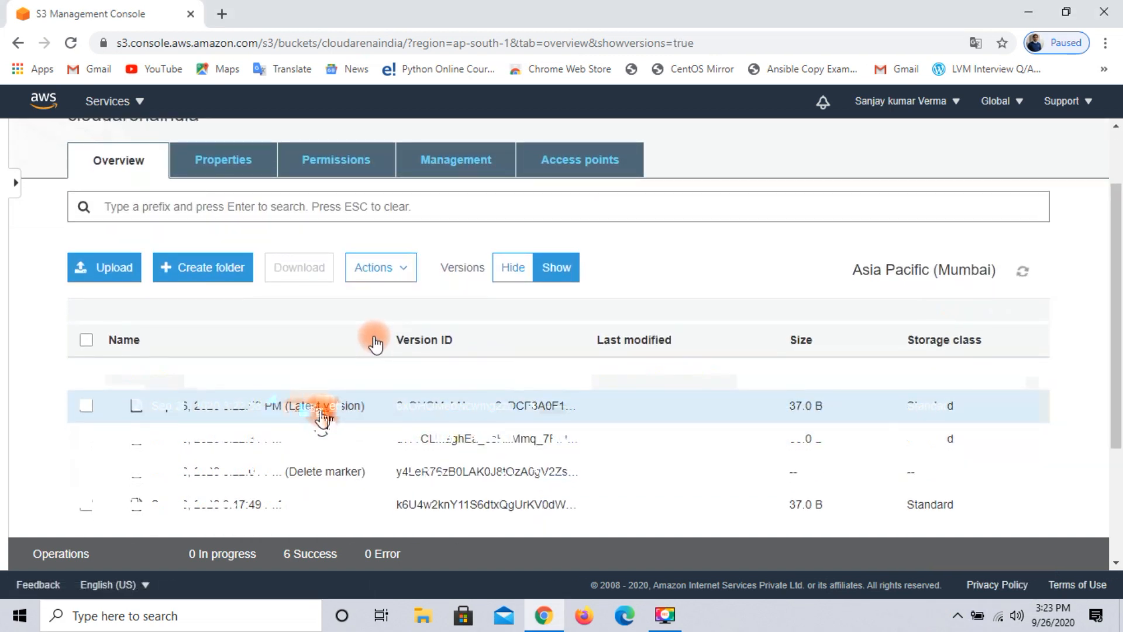
scroll(323, 412, down, 1)
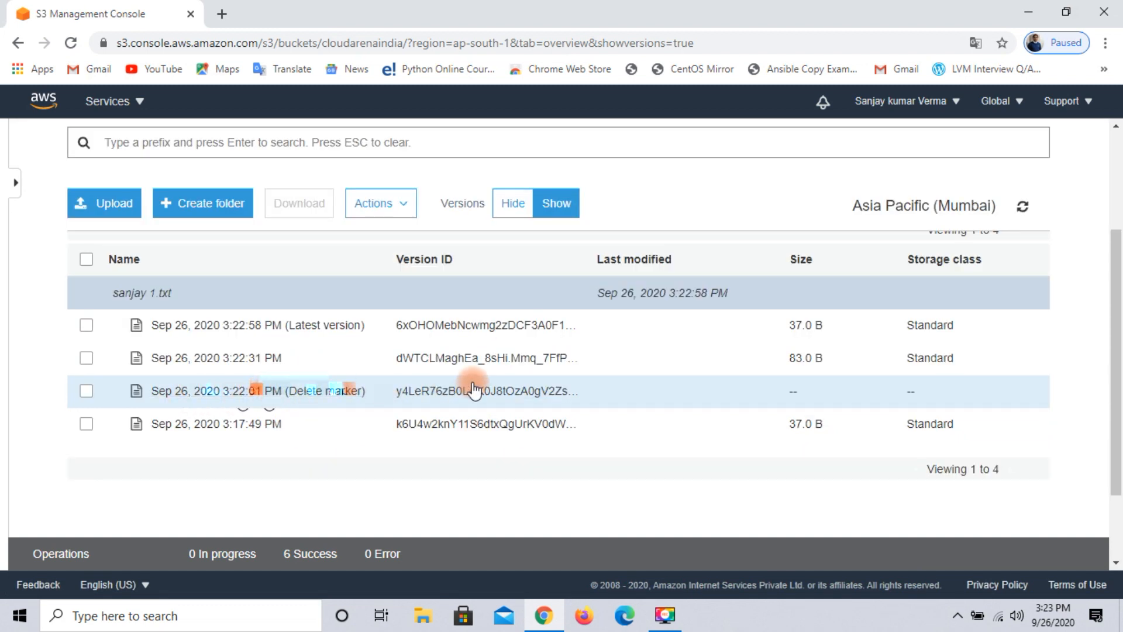
click(1029, 577)
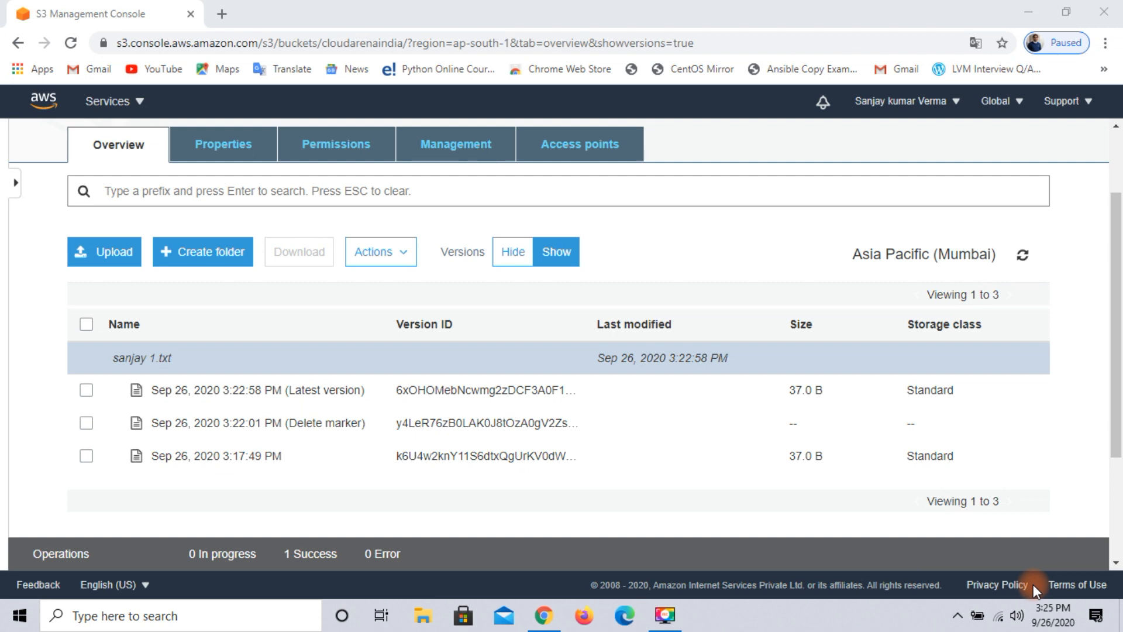
Check the owner and public access permissions of the 3:17:49 PM version, and return to the bucket's version listing.
click(86, 456)
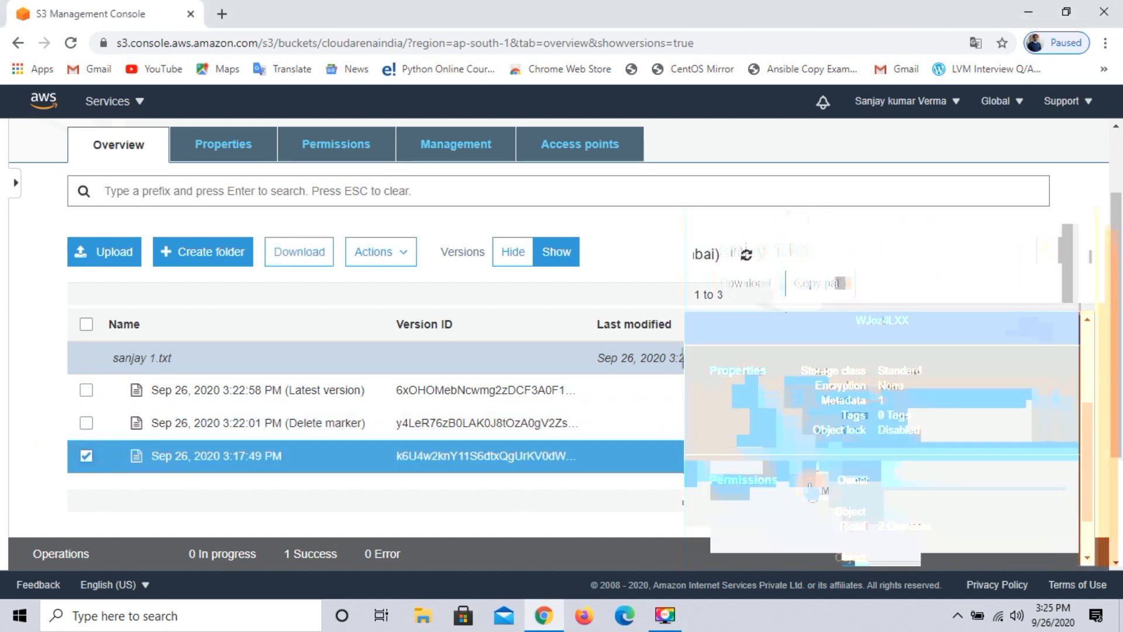
click(784, 483)
scroll(444, 477, down, 3)
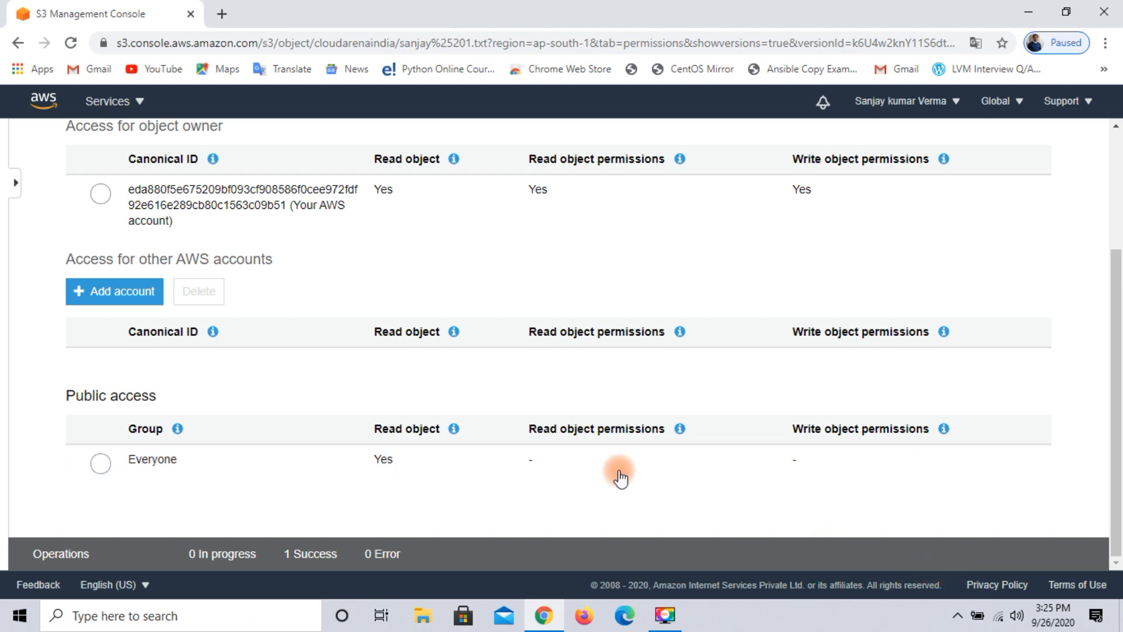
scroll(190, 316, up, 3)
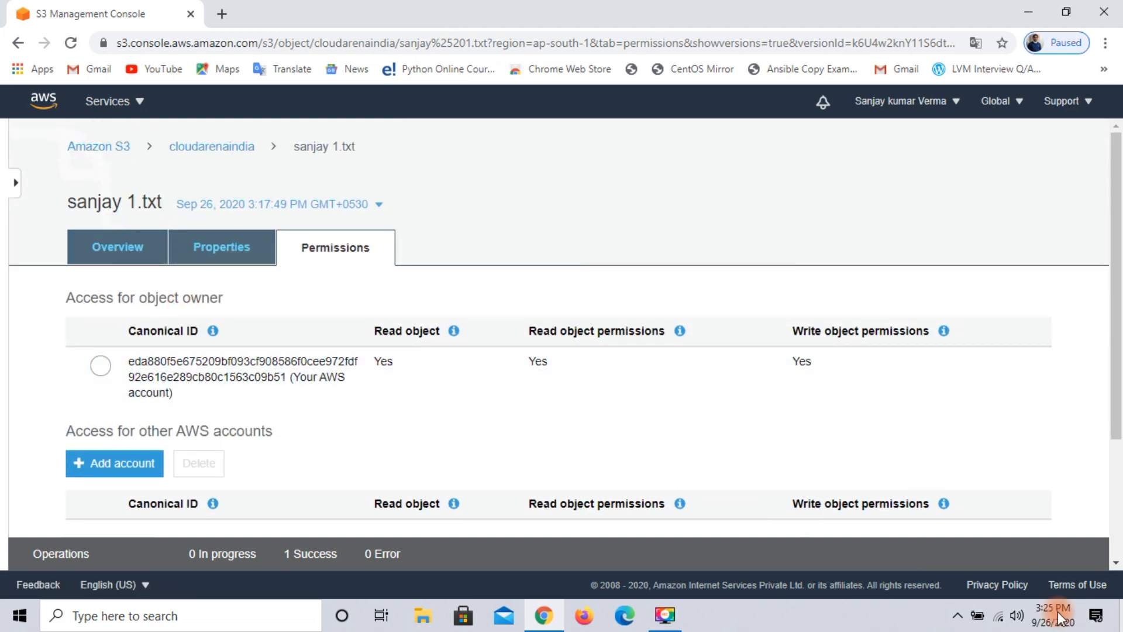
key(alt+Left)
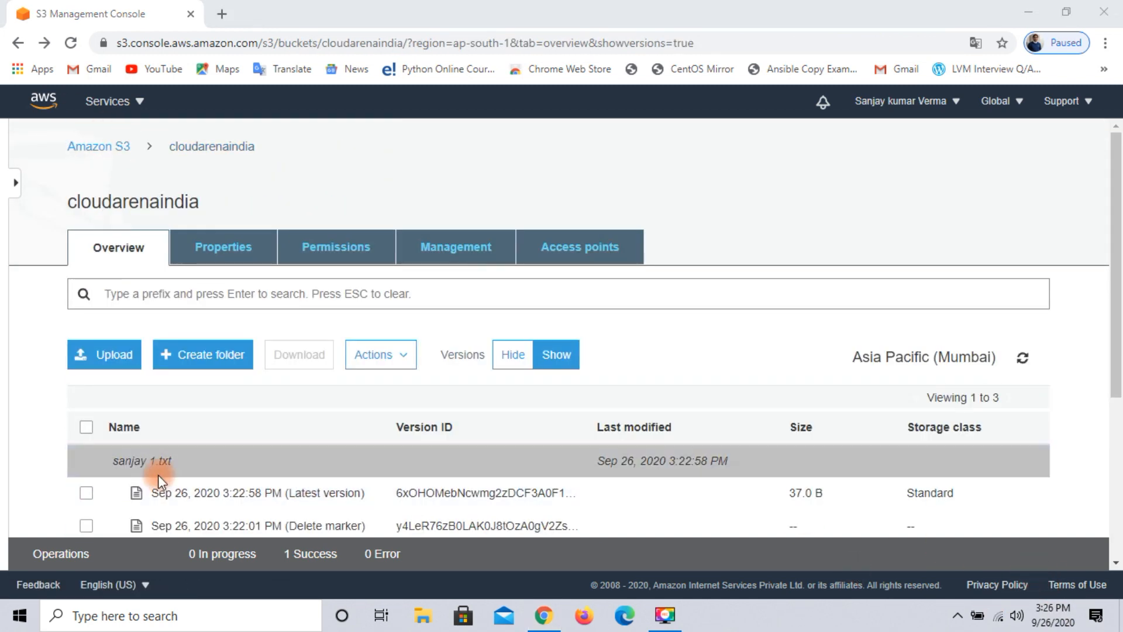
Grant Everyone the Read object permission on the latest version of the text file, dated 3:22:58 PM, and save it.
click(86, 494)
scroll(356, 391, down, 3)
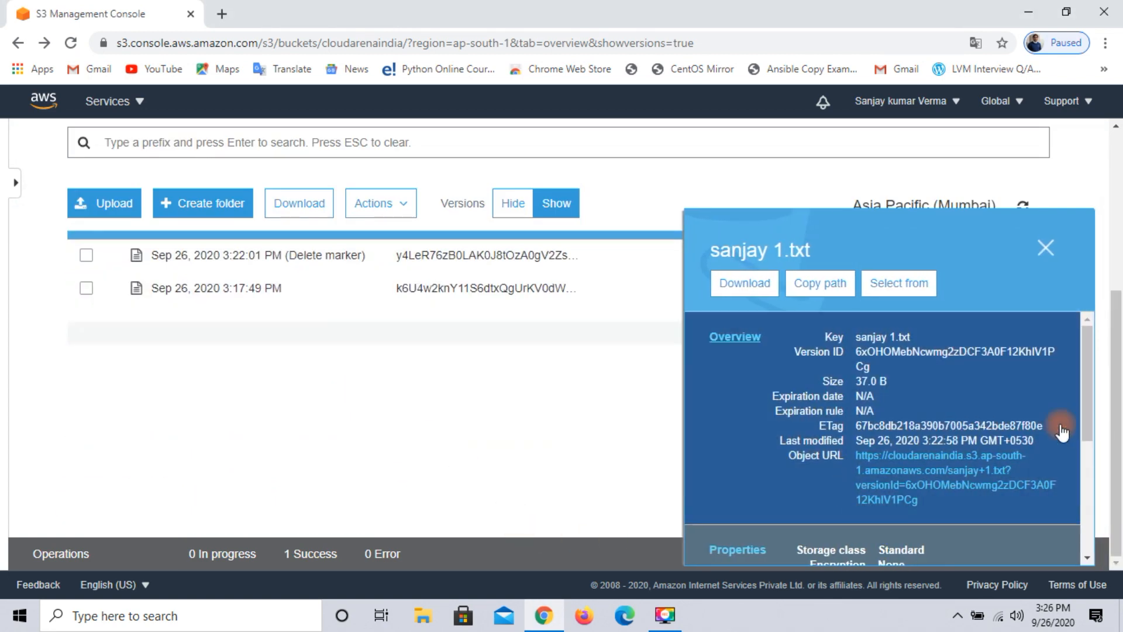
drag(1087, 413, 1086, 496)
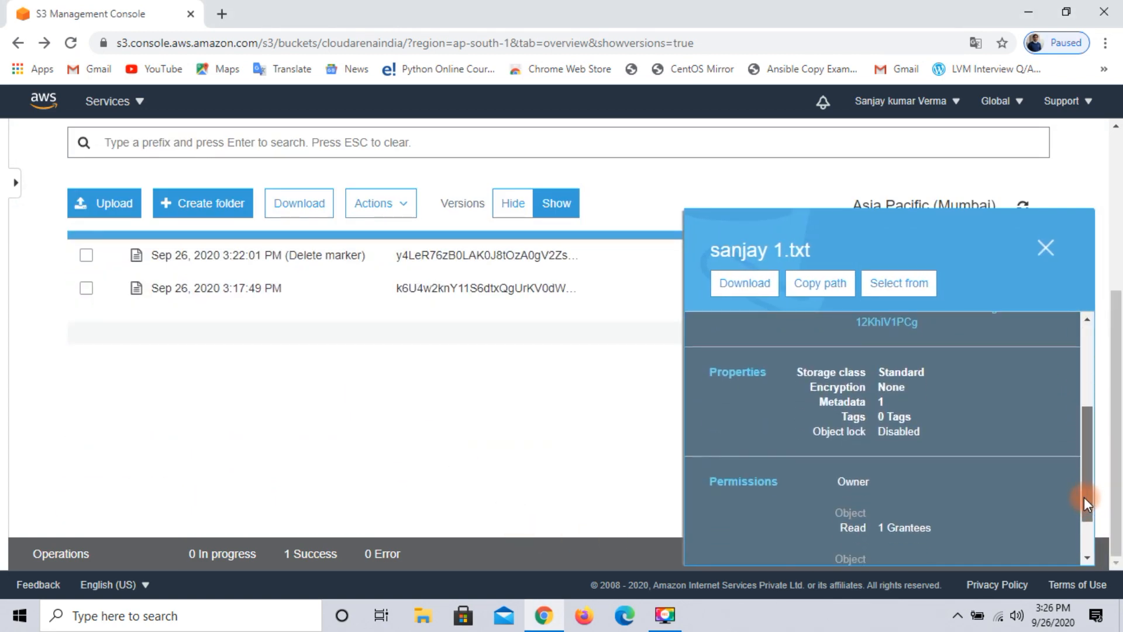
click(744, 482)
scroll(585, 444, down, 3)
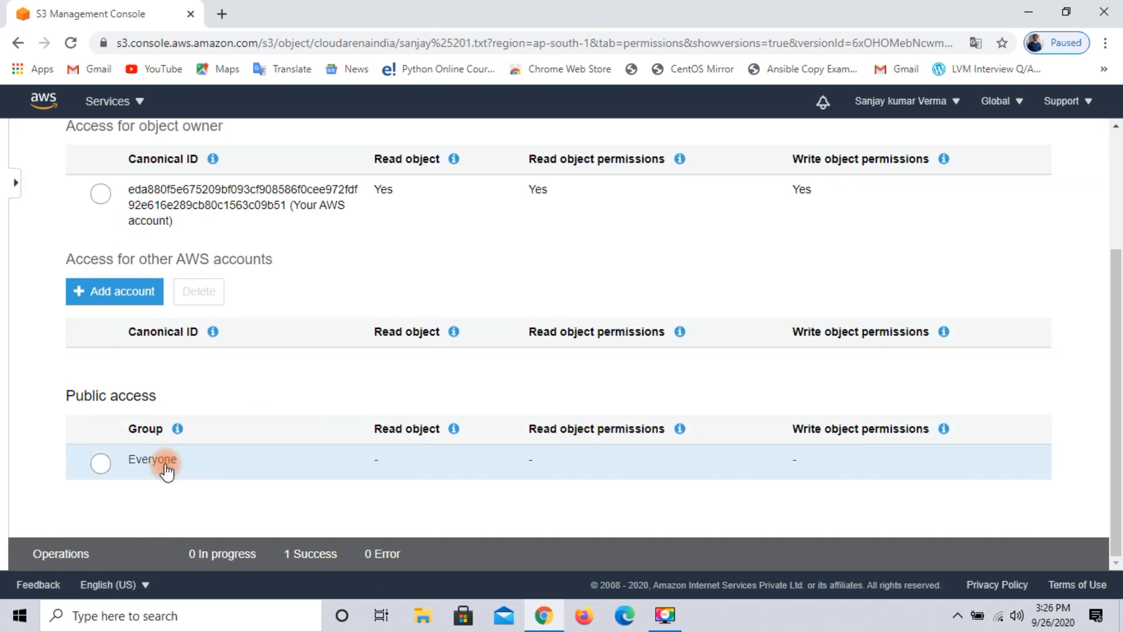
click(101, 463)
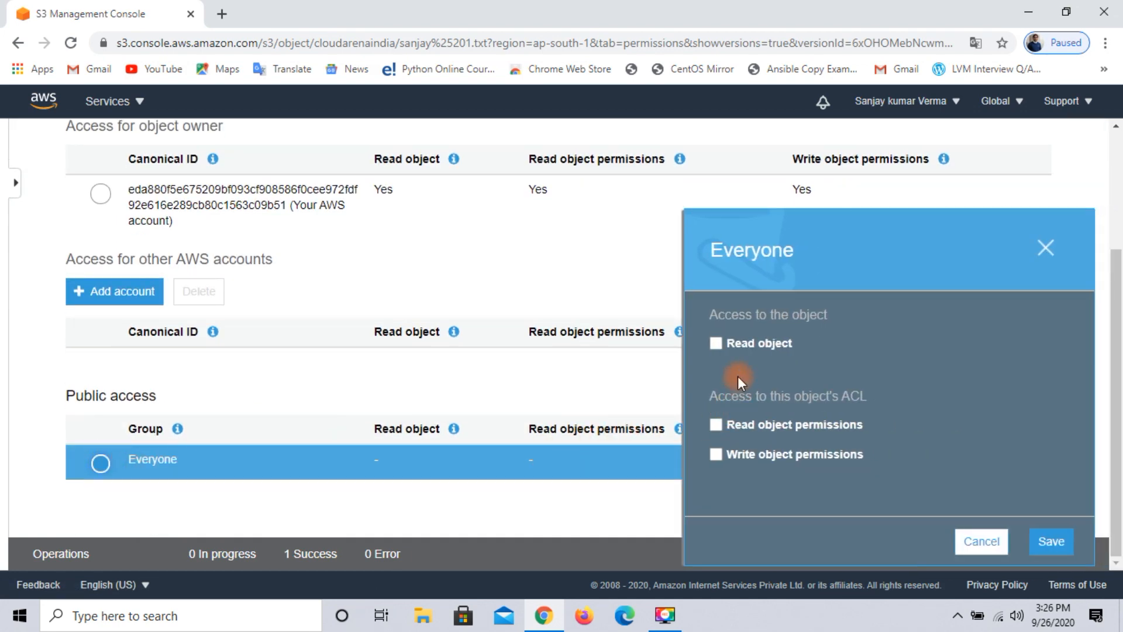
click(716, 344)
click(1051, 541)
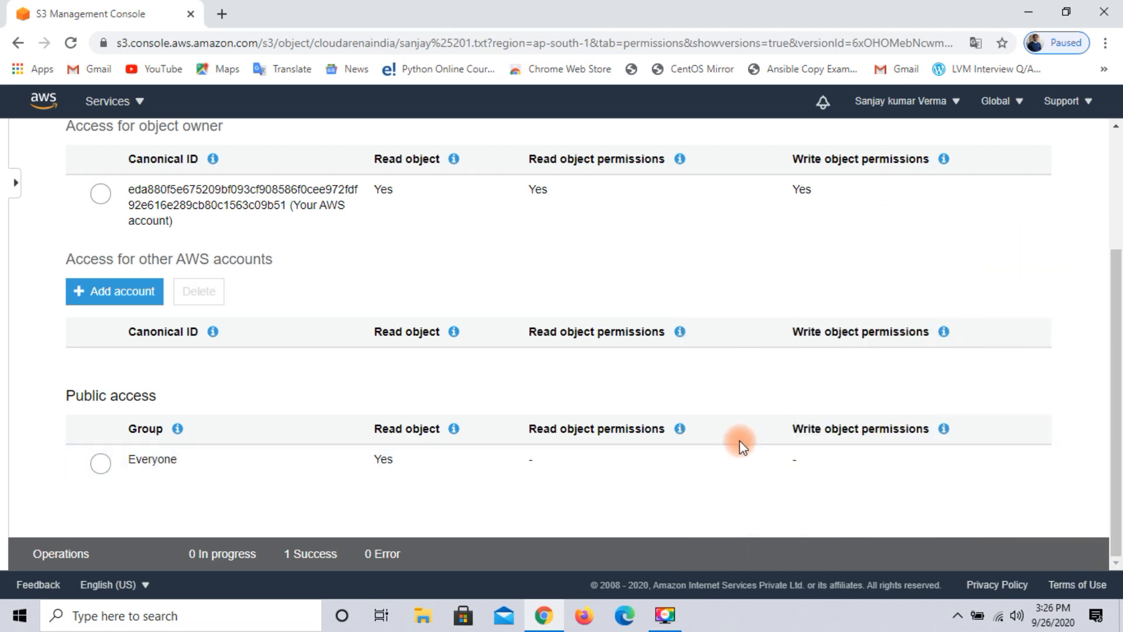
Open the latest version's object URL from its overview to view the text file's content in the browser.
scroll(549, 398, up, 2)
scroll(548, 395, up, 1)
click(116, 247)
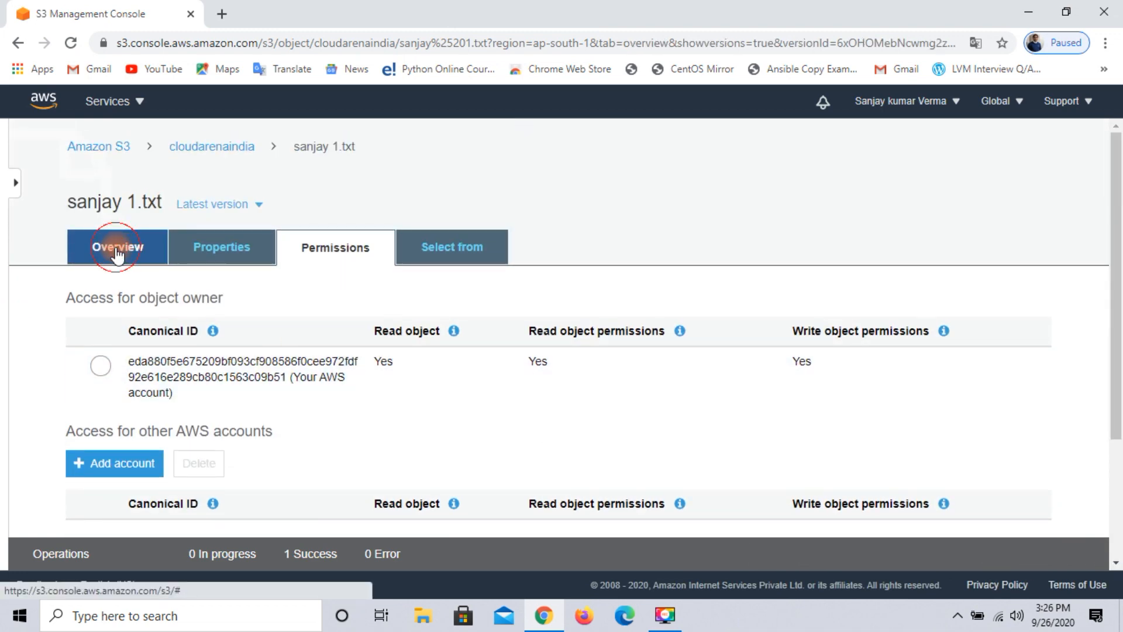
scroll(441, 439, down, 4)
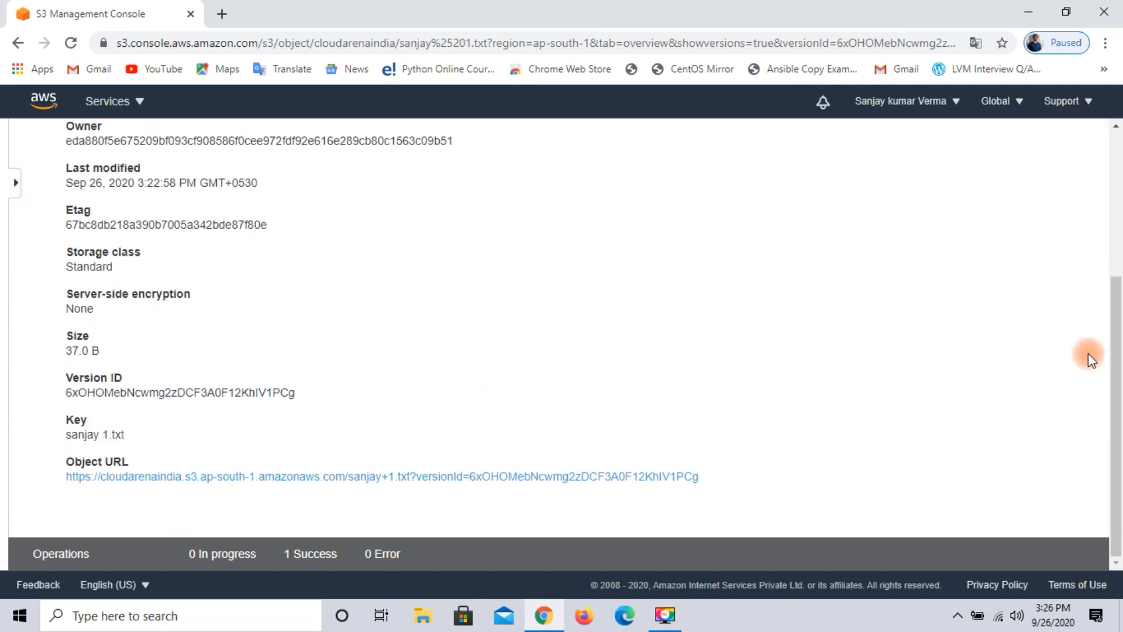
click(378, 477)
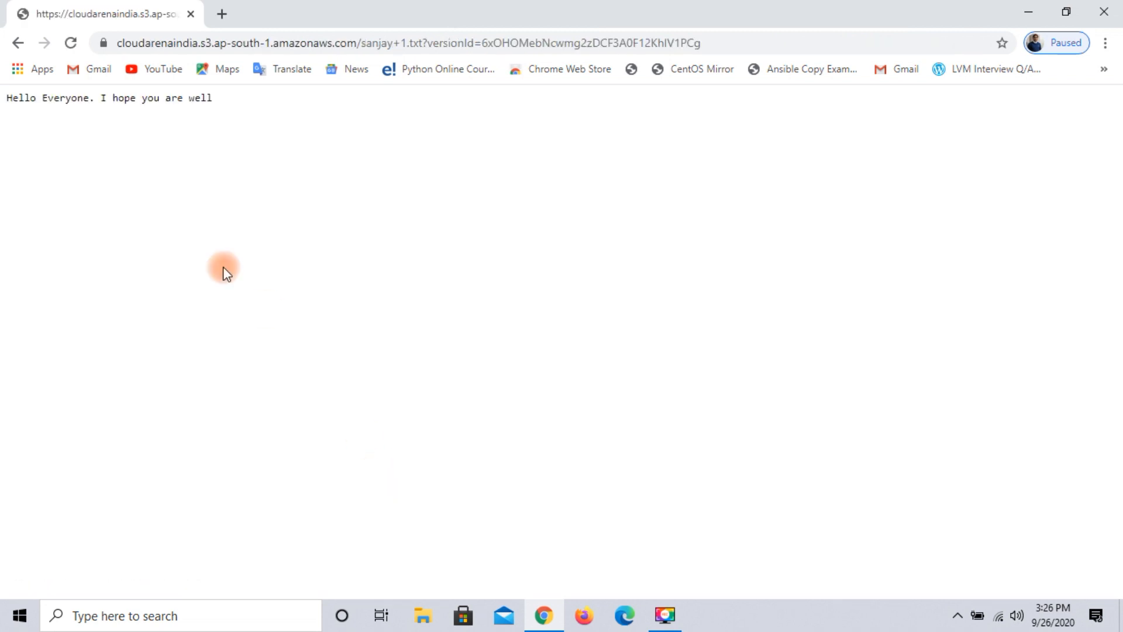